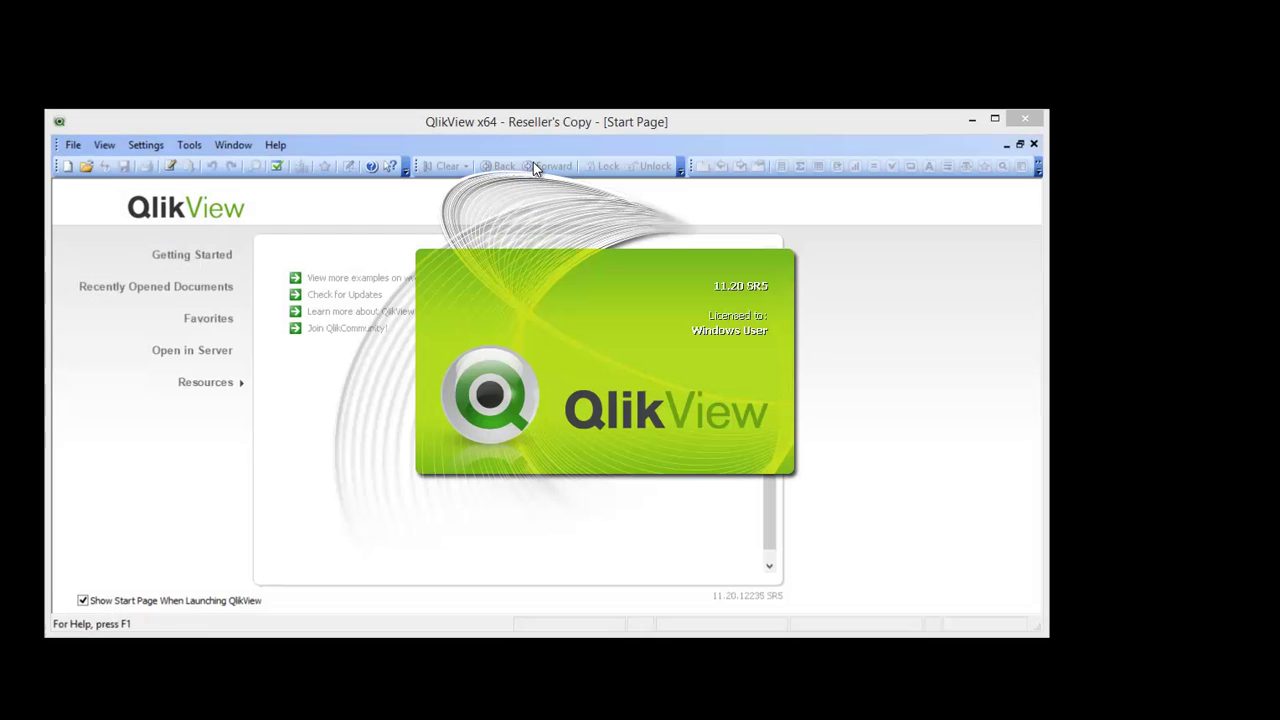
Open the recent document '1 Real Estate v09 small.qvw' from the File menu
{"action": "left_click", "coordinate": [193, 136]}
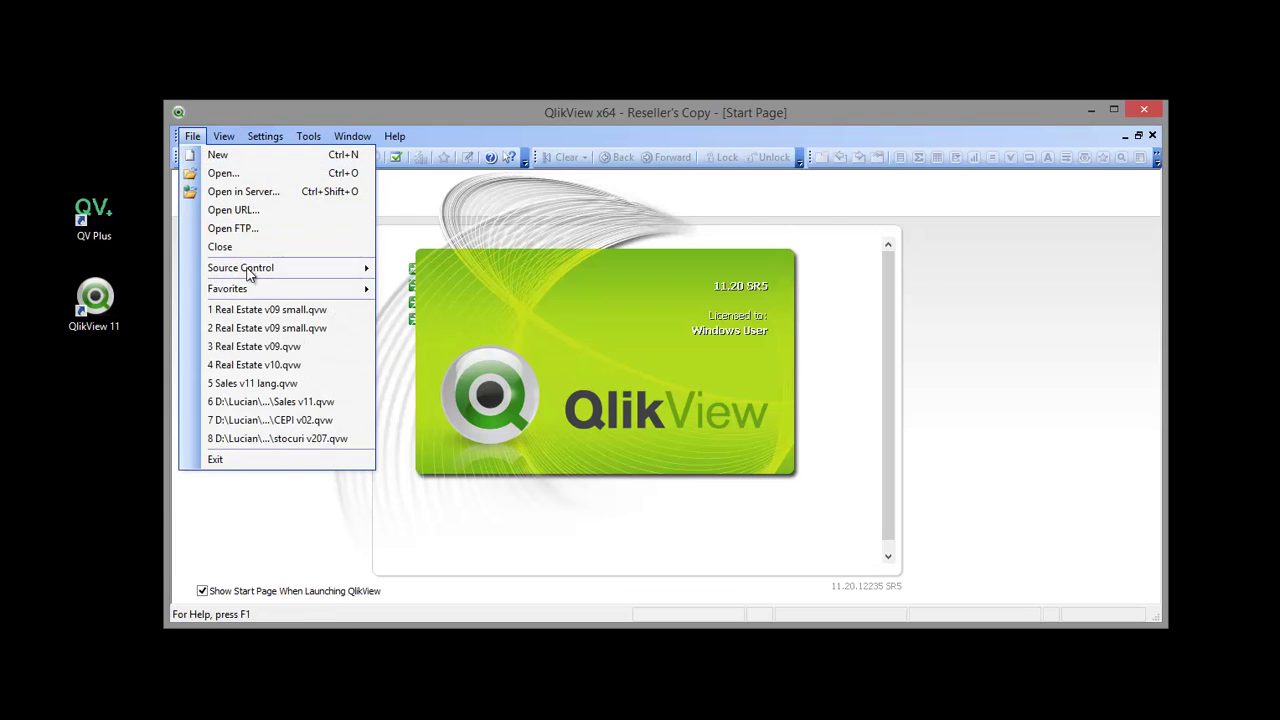
{"action": "left_click", "coordinate": [265, 307]}
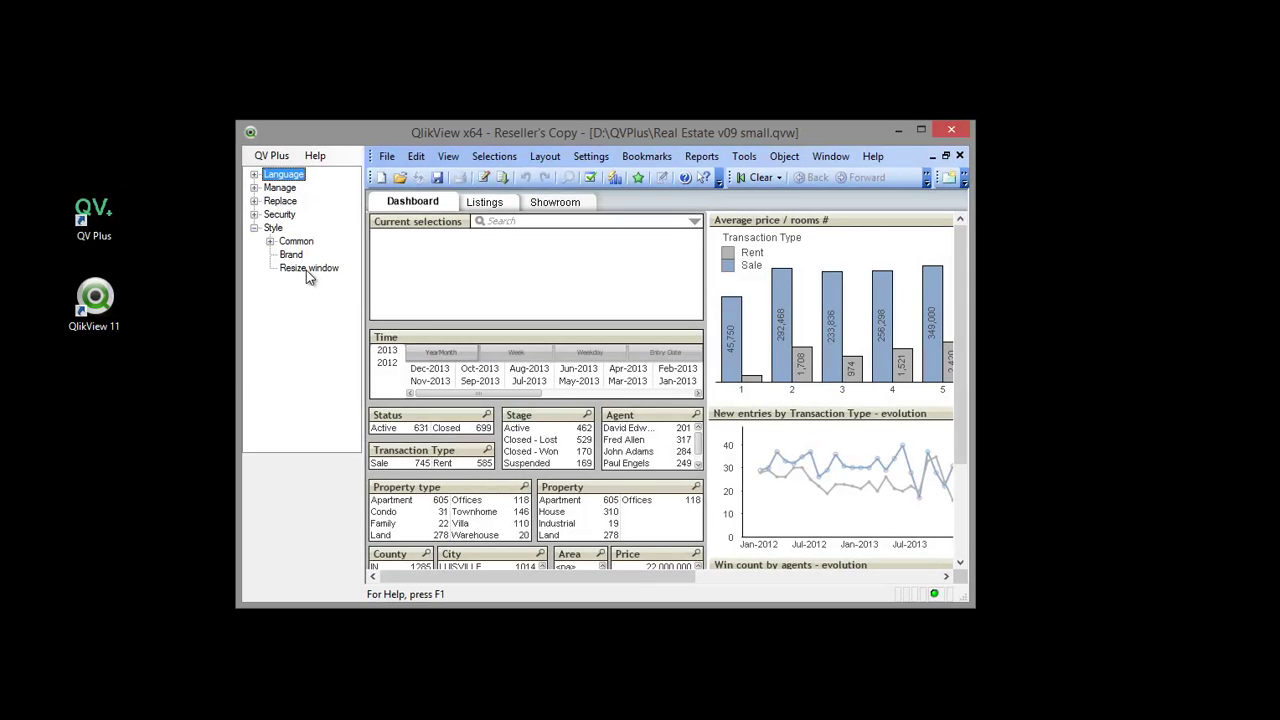
Resize the QlikView window to a full-screen resolution and launch QV Plus's Language Extract text wizard
{"action": "left_click", "coordinate": [308, 269]}
{"action": "double_click", "coordinate": [608, 366]}
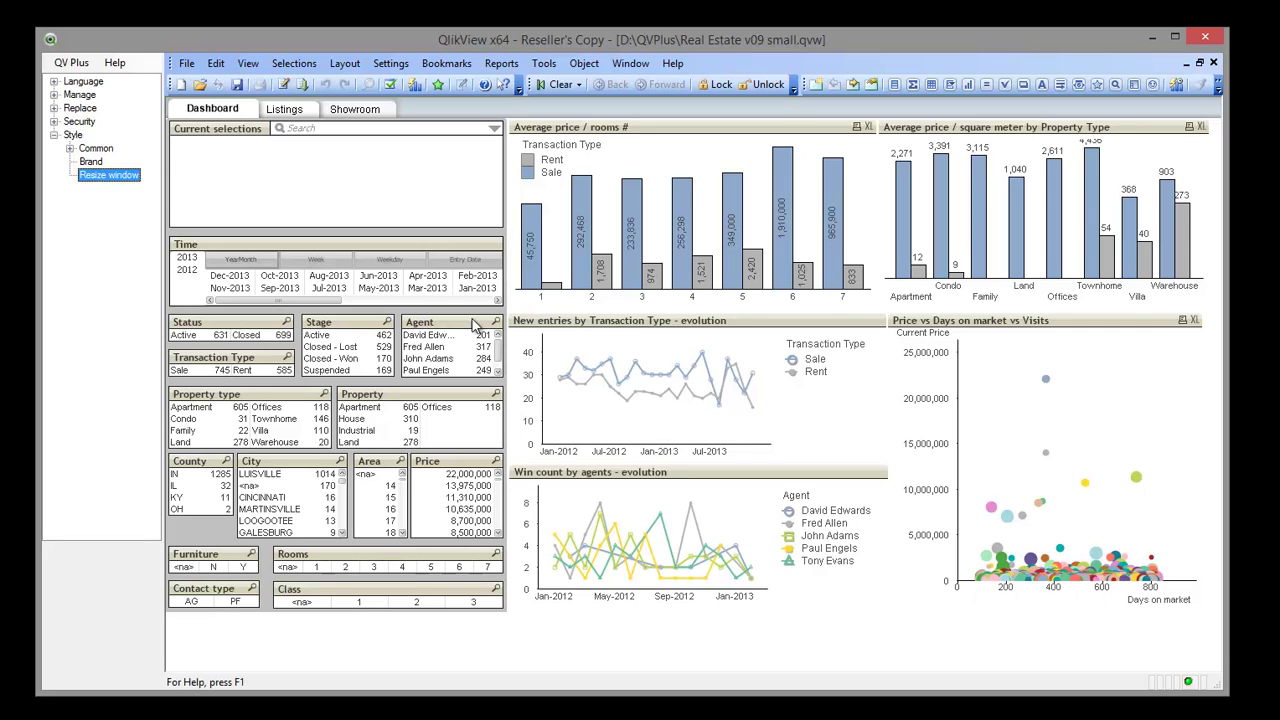
{"action": "double_click", "coordinate": [80, 84]}
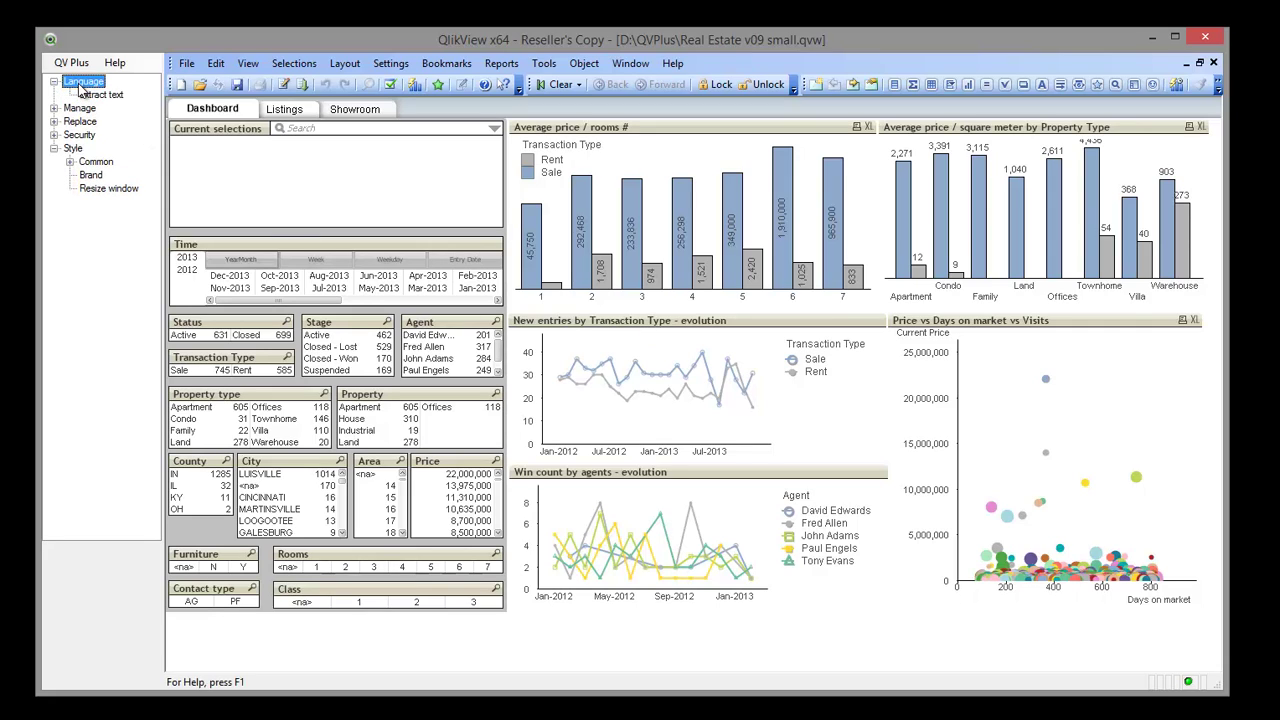
{"action": "left_click", "coordinate": [100, 96]}
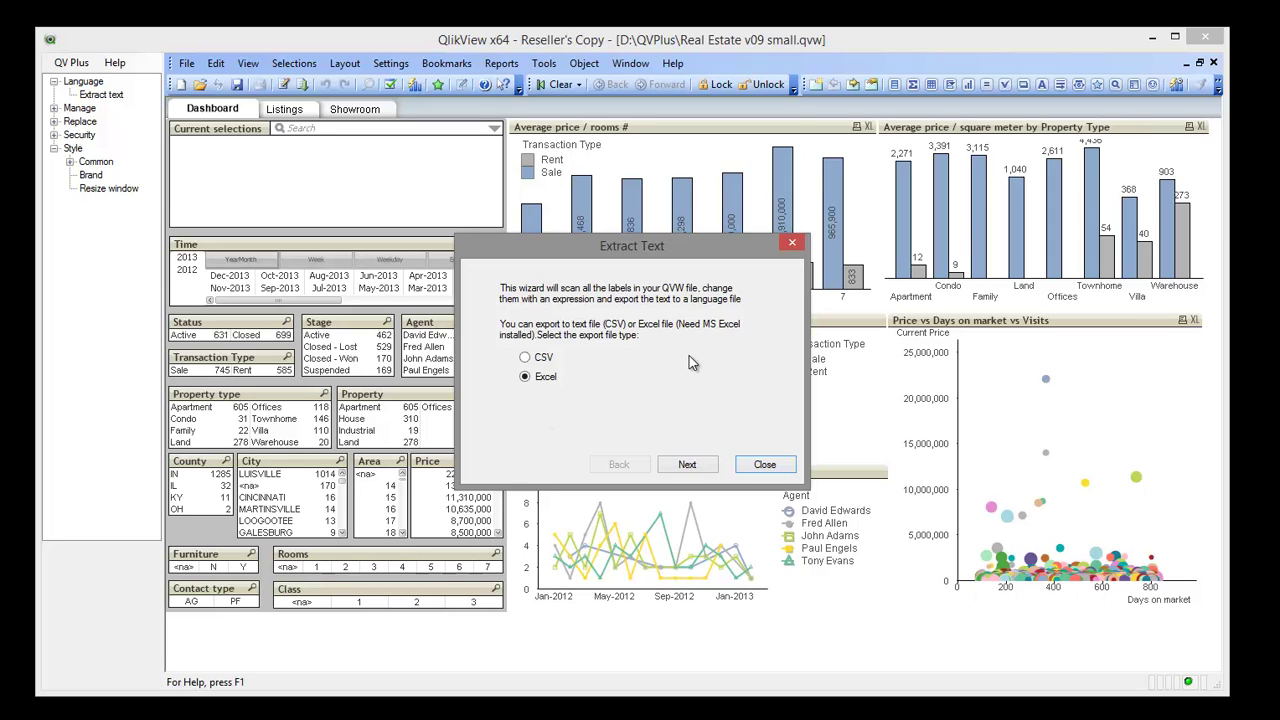
Advance the Extract Text wizard, confirming Sheet1 with key field KEY and language field EN
{"action": "left_click", "coordinate": [687, 466]}
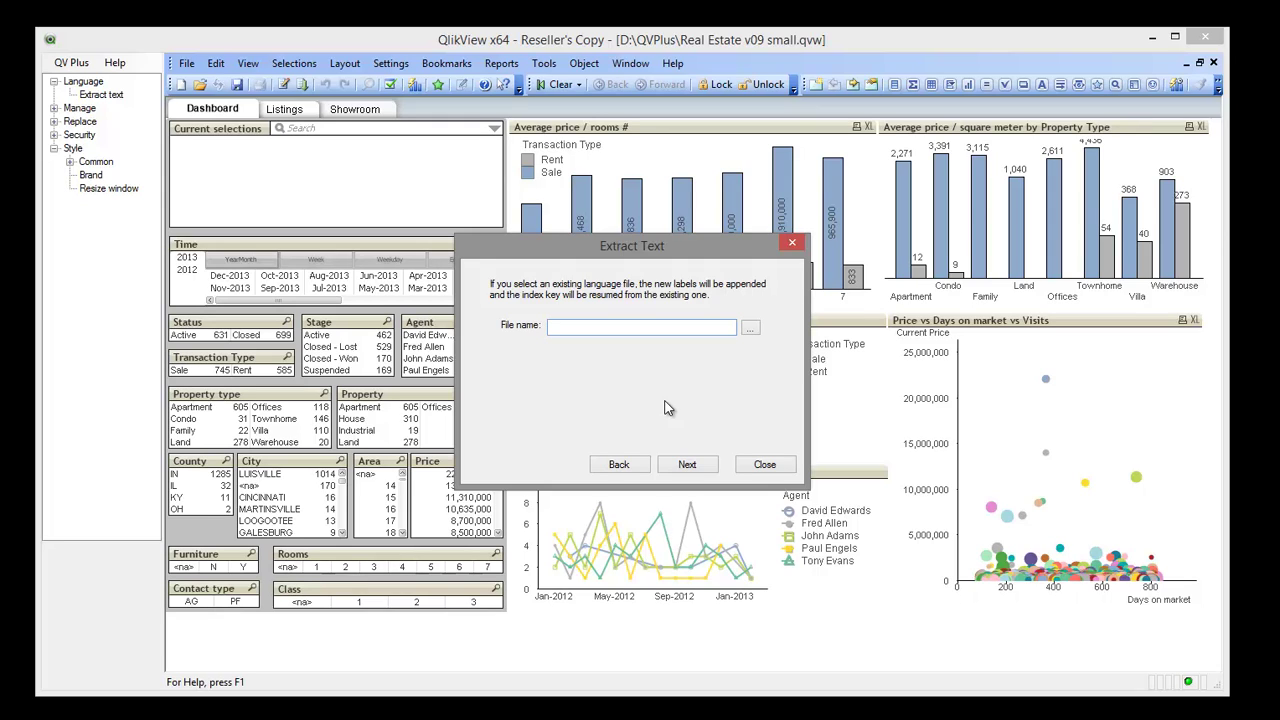
{"action": "left_click", "coordinate": [687, 464]}
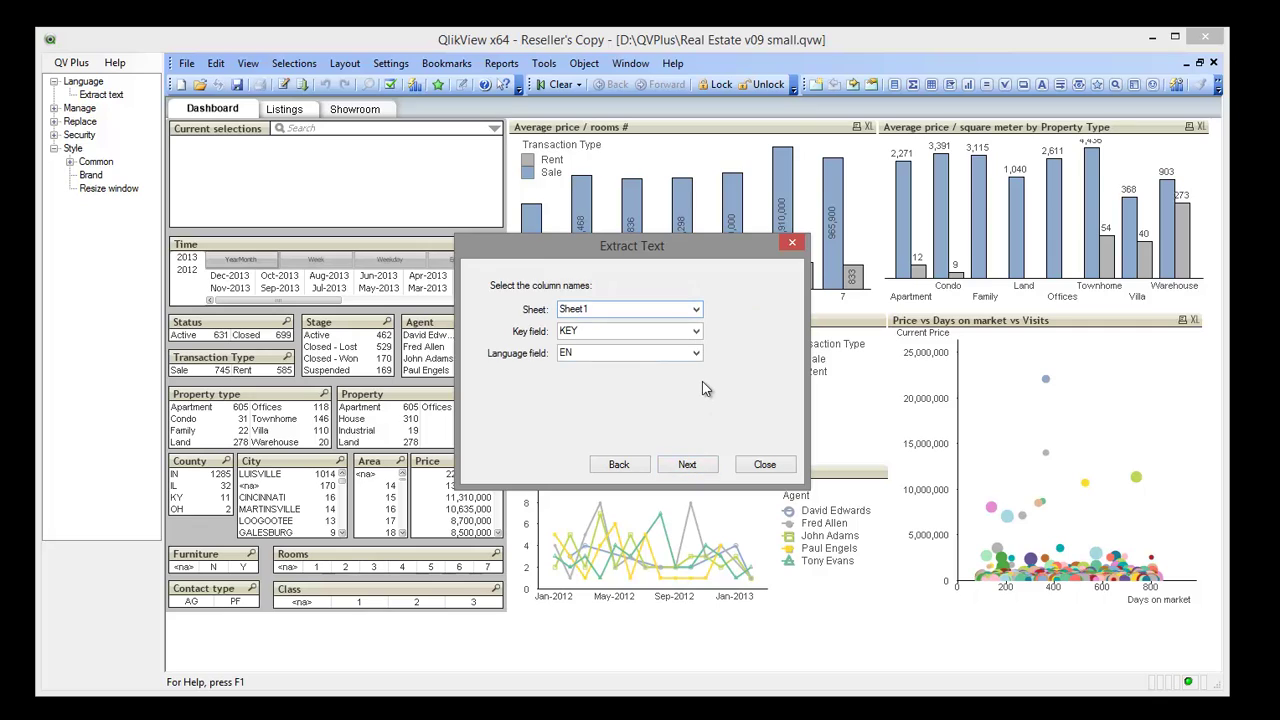
{"action": "left_click", "coordinate": [603, 331]}
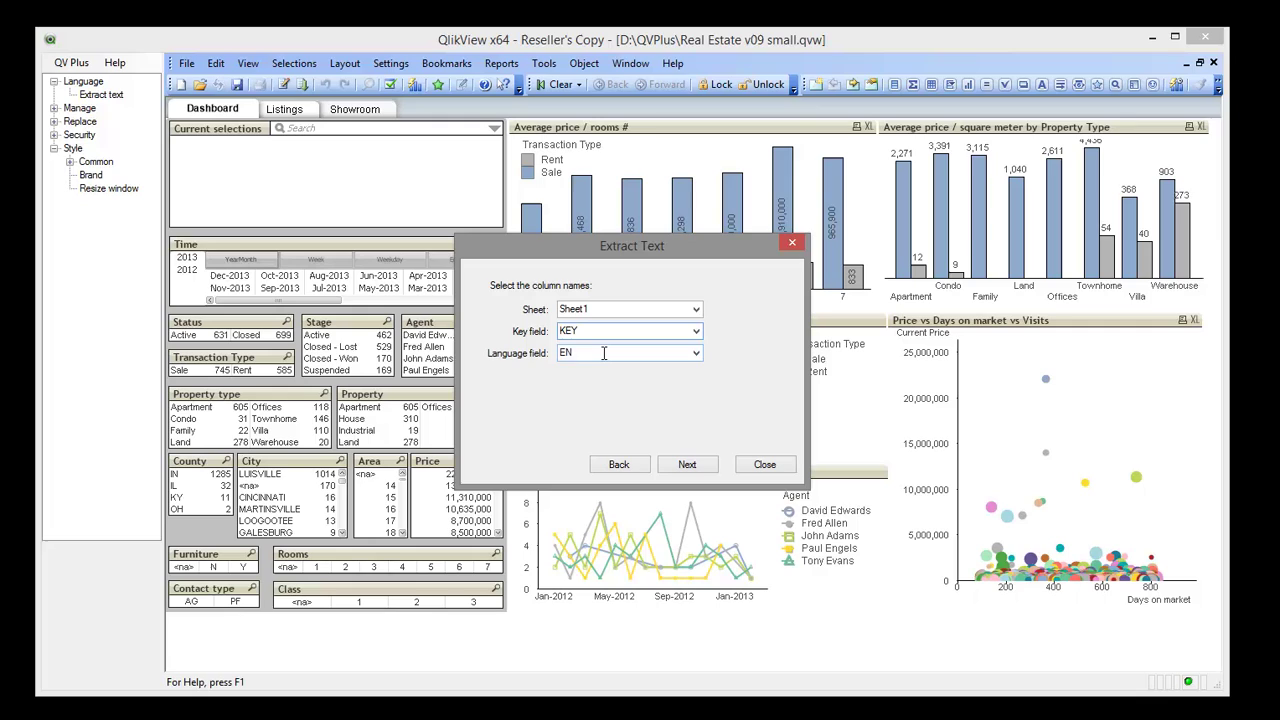
{"action": "left_click", "coordinate": [603, 353]}
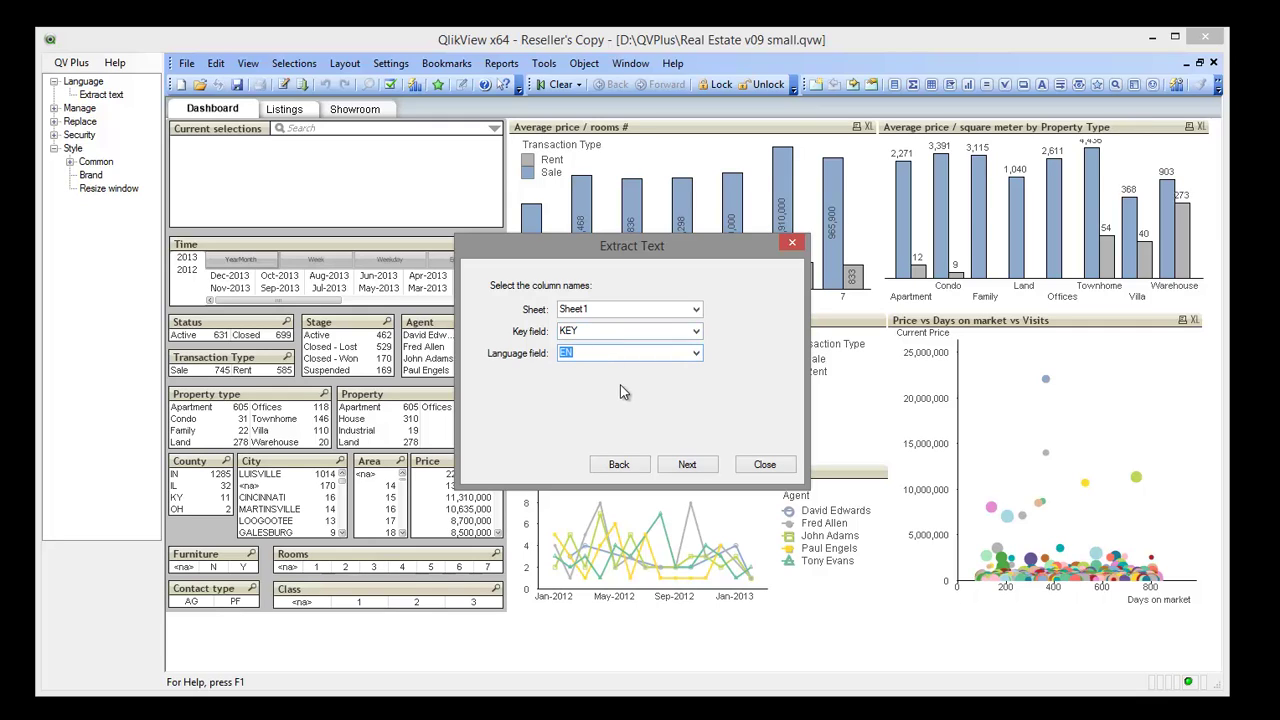
{"action": "left_click", "coordinate": [684, 465]}
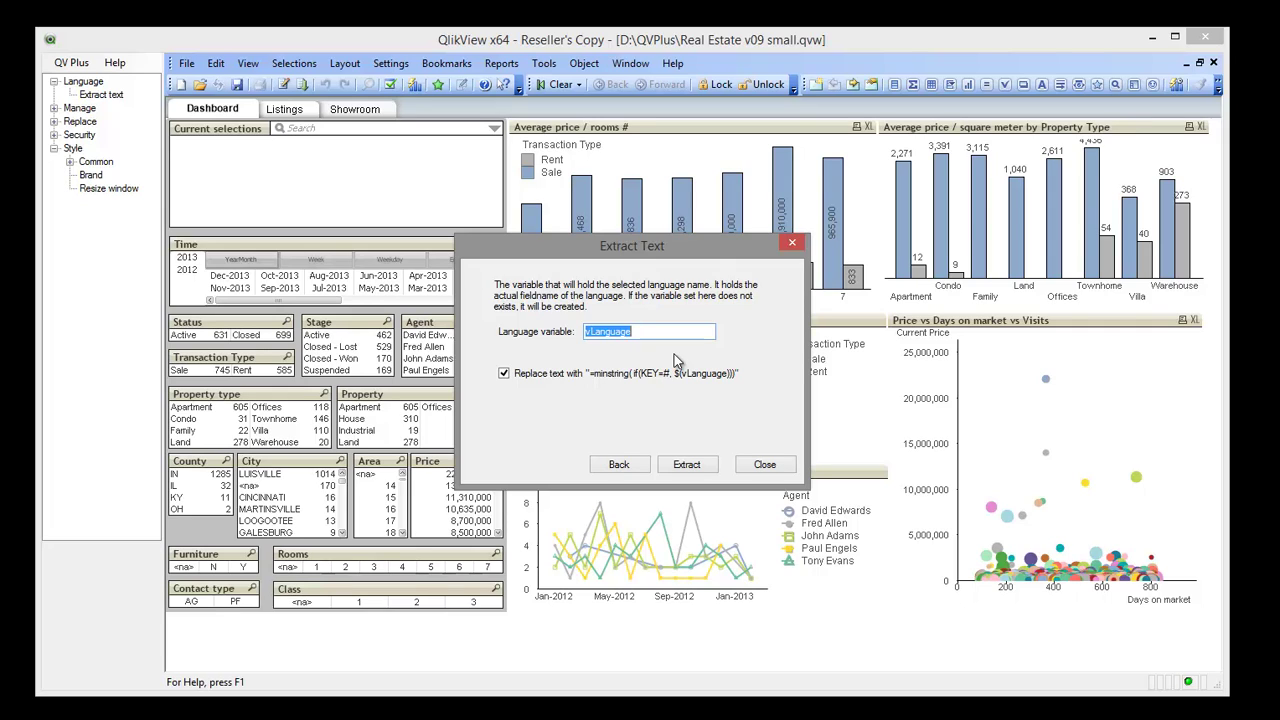
Run the extraction so all sheet labels become language expressions
{"action": "left_click", "coordinate": [697, 464]}
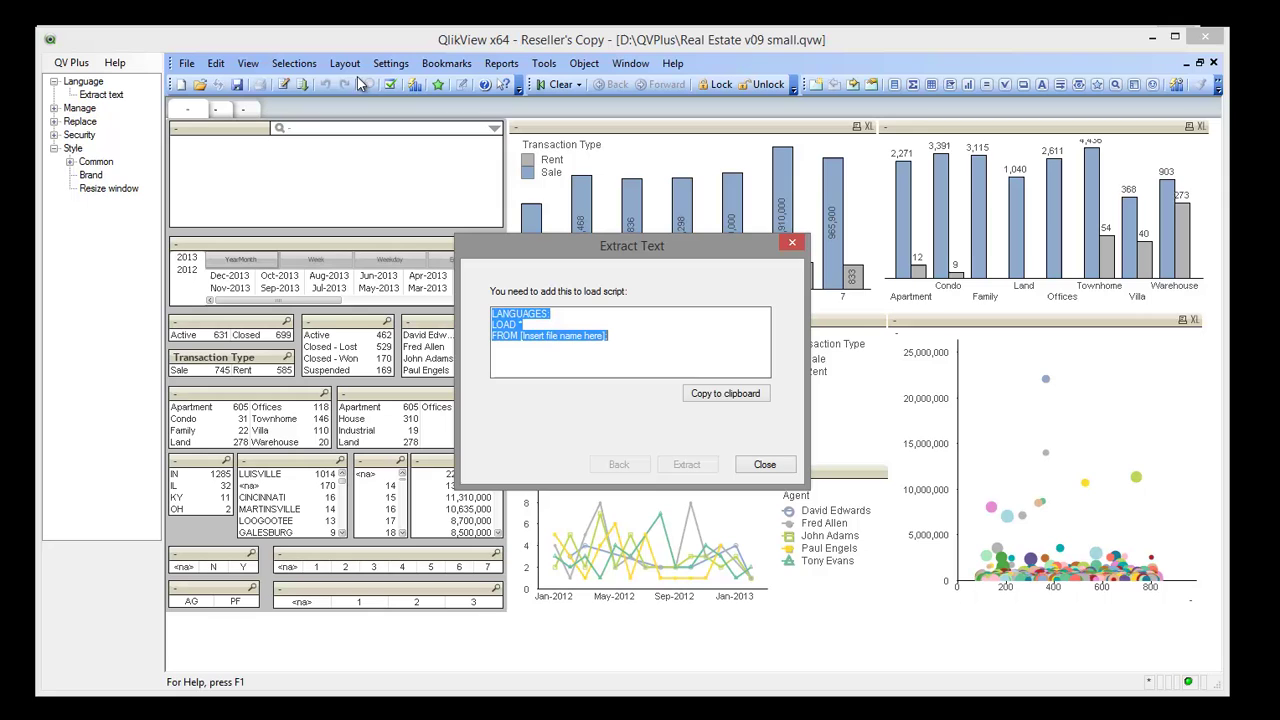
Close the wizard, then in Excel widen column B and copy the English labels B2:B44
{"action": "left_click", "coordinate": [764, 466]}
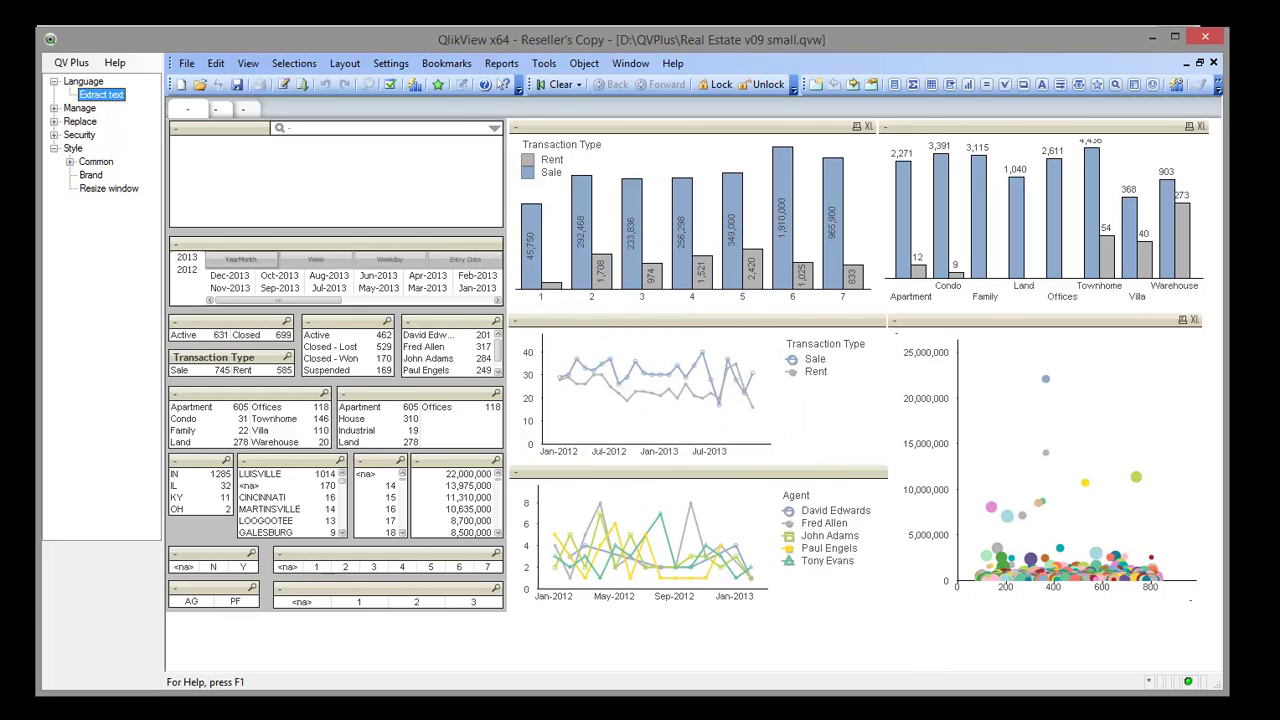
{"action": "key", "text": "alt+Tab"}
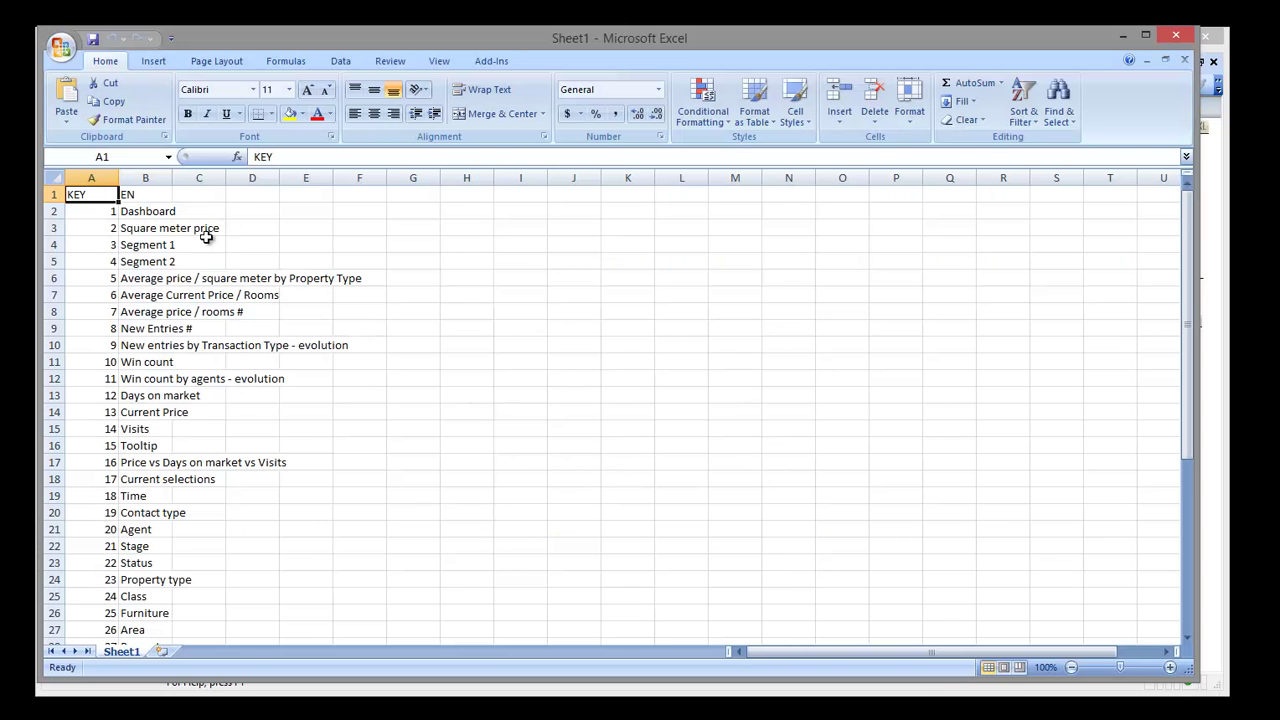
{"action": "left_click_drag", "start_coordinate": [172, 178], "coordinate": [318, 178]}
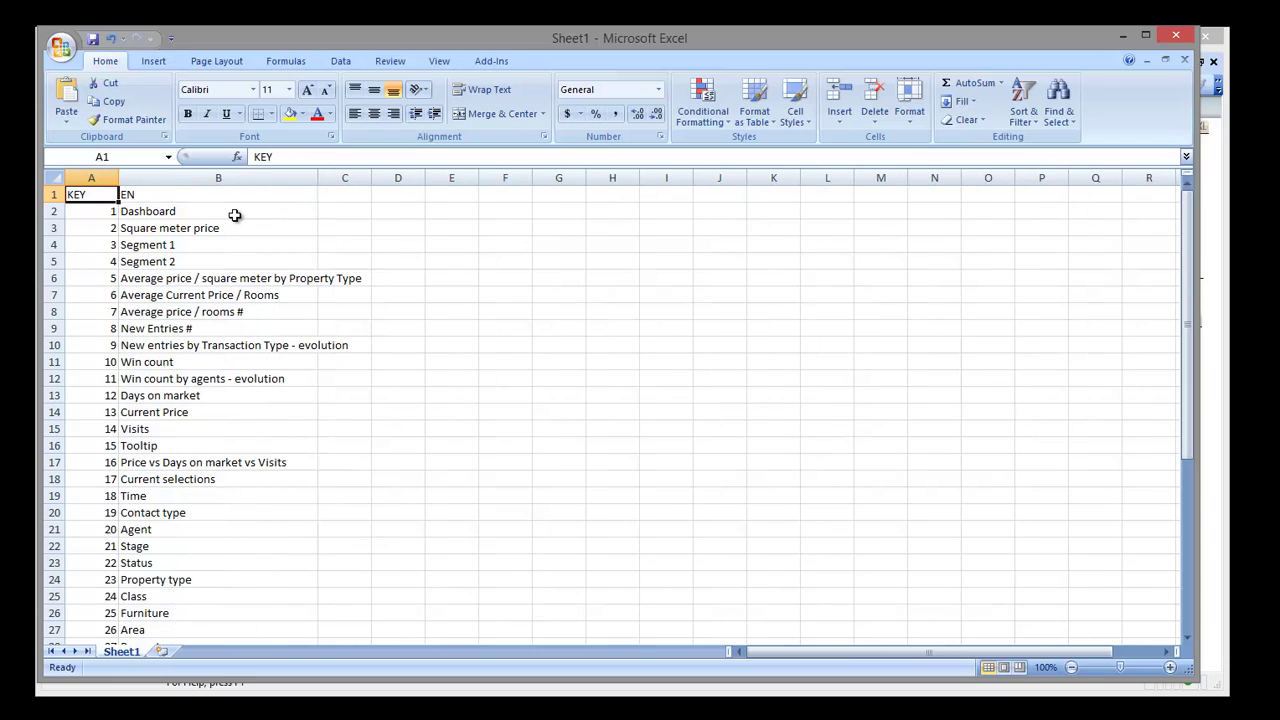
{"action": "left_click_drag", "start_coordinate": [234, 215], "coordinate": [199, 572]}
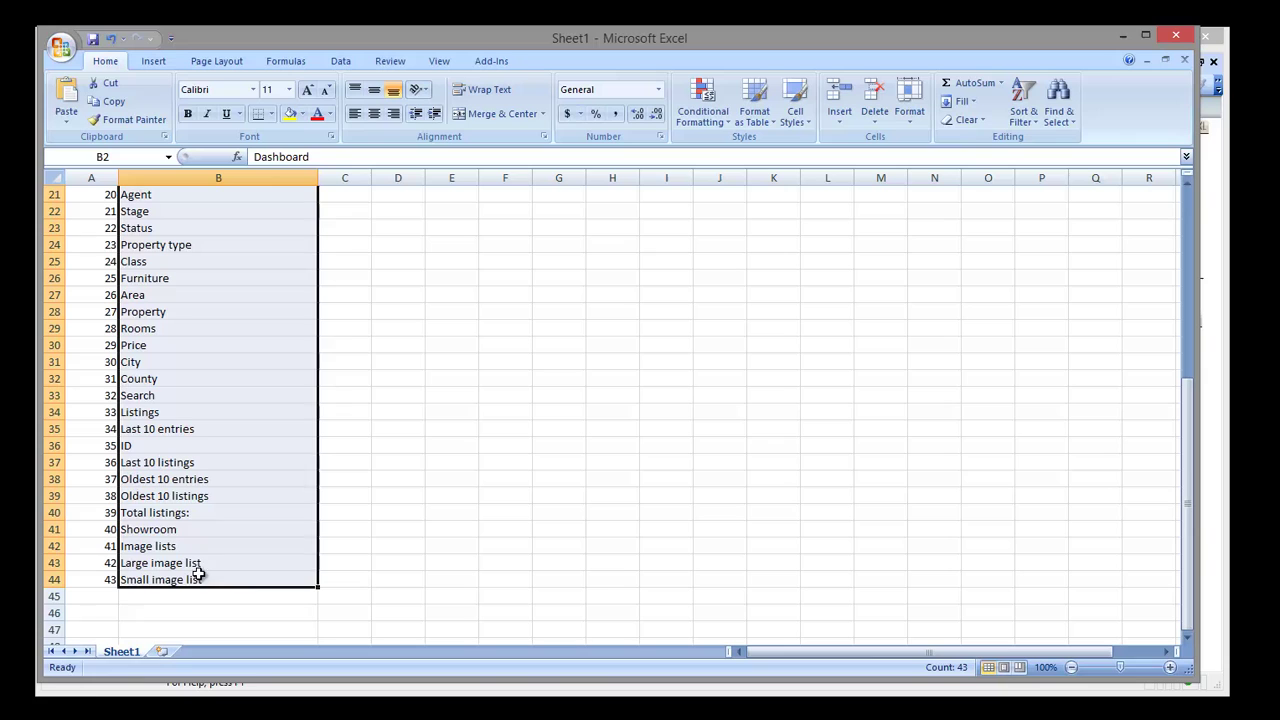
{"action": "key", "text": "ctrl+c"}
Paste the English labels into Google Translate and copy the full Spanish translation back to Excel
{"action": "key", "text": "alt+Tab"}
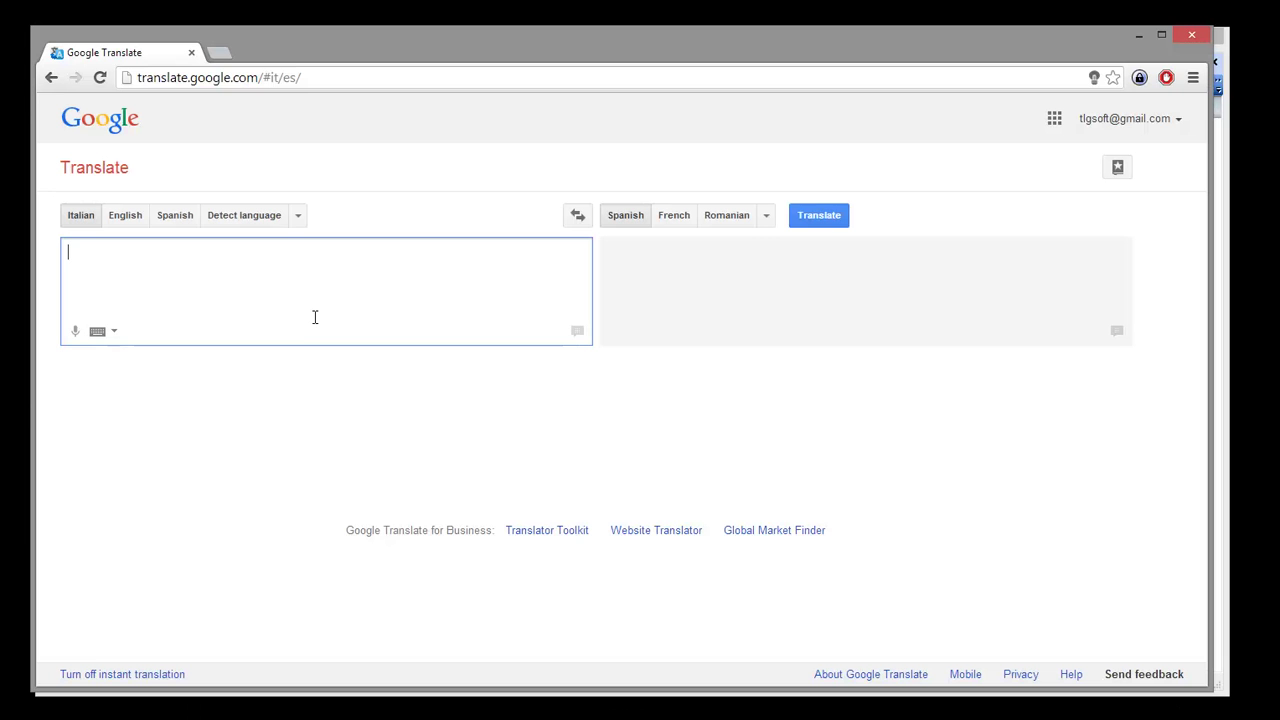
{"action": "key", "text": "ctrl+v"}
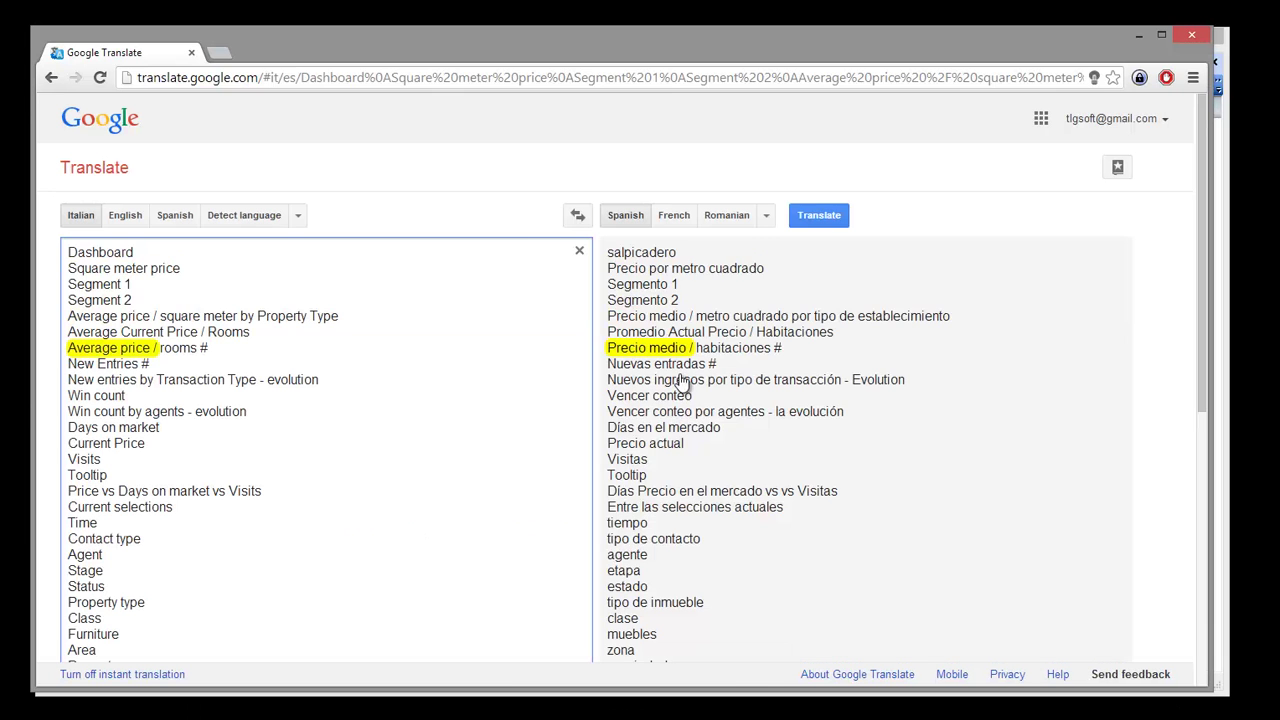
{"action": "scroll", "coordinate": [721, 503], "scroll_direction": "down", "scroll_amount": 5}
{"action": "left_click", "coordinate": [637, 435]}
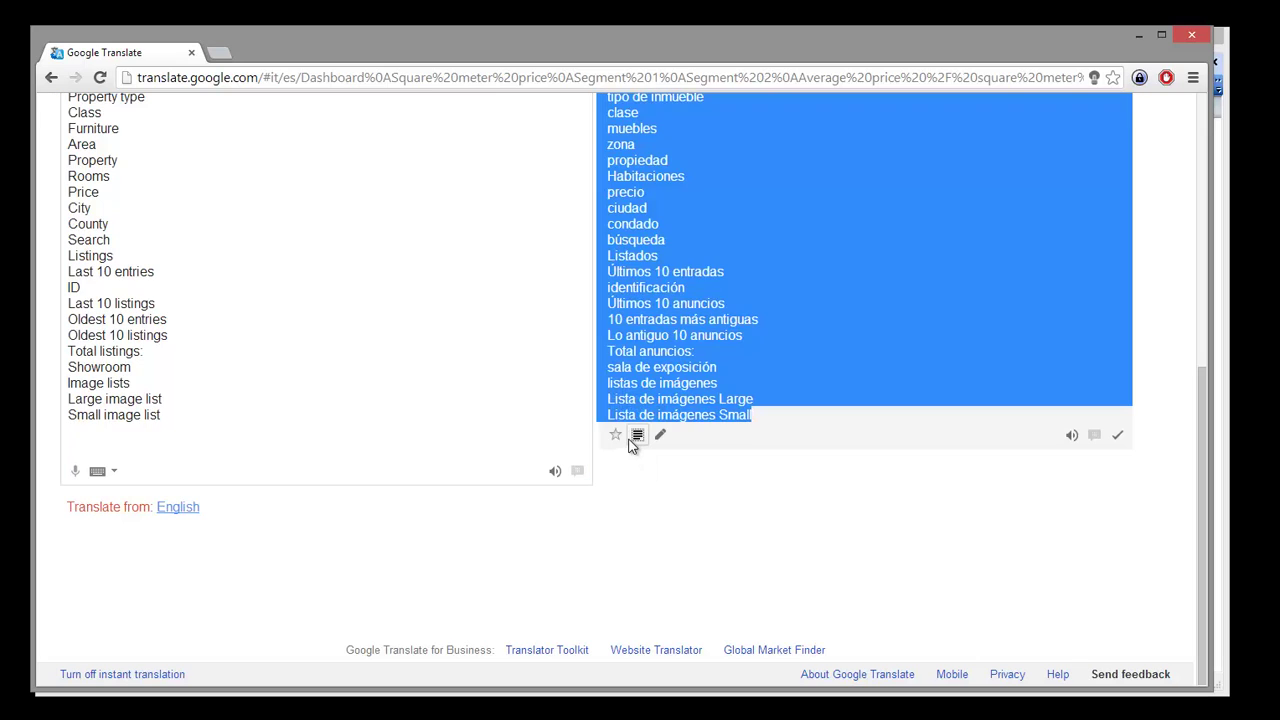
{"action": "key", "text": "alt+Tab"}
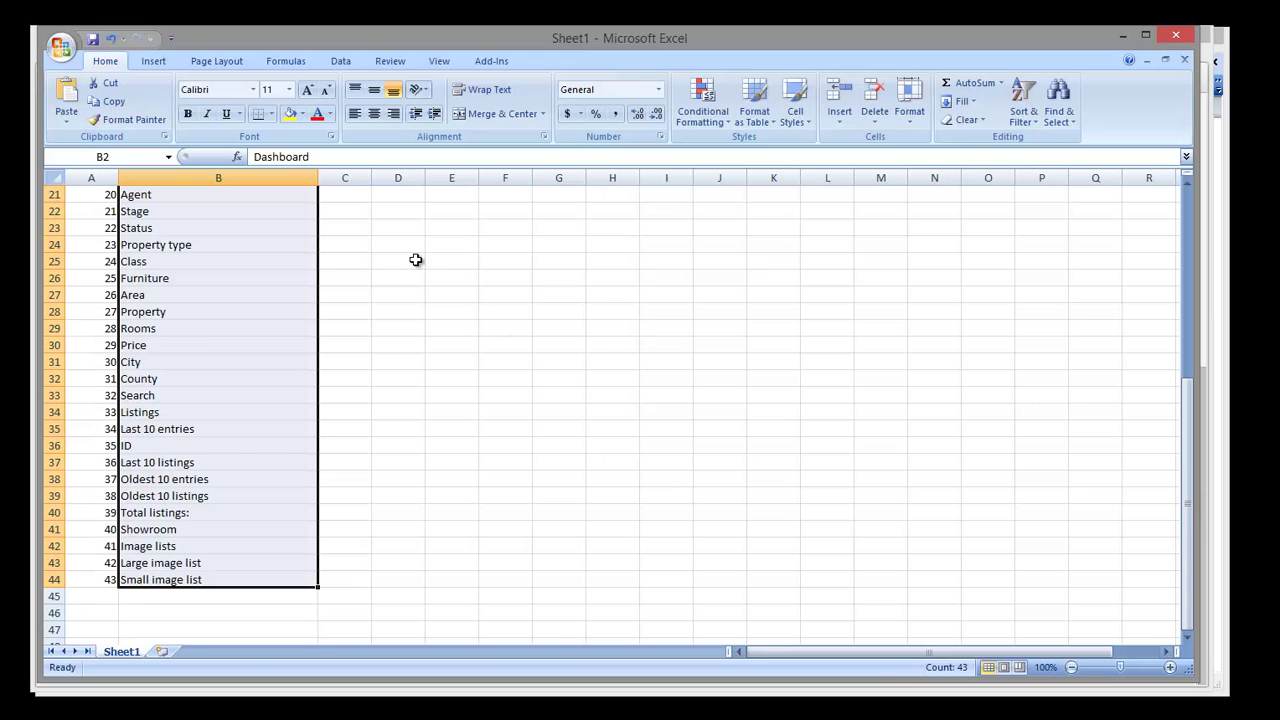
{"action": "scroll", "coordinate": [400, 290], "scroll_direction": "up", "scroll_amount": 7}
Add an ES header in C1 over the pasted Spanish labels, widen column C, and add FR in D1
{"action": "left_click", "coordinate": [345, 196]}
{"action": "type", "text": "ES"}
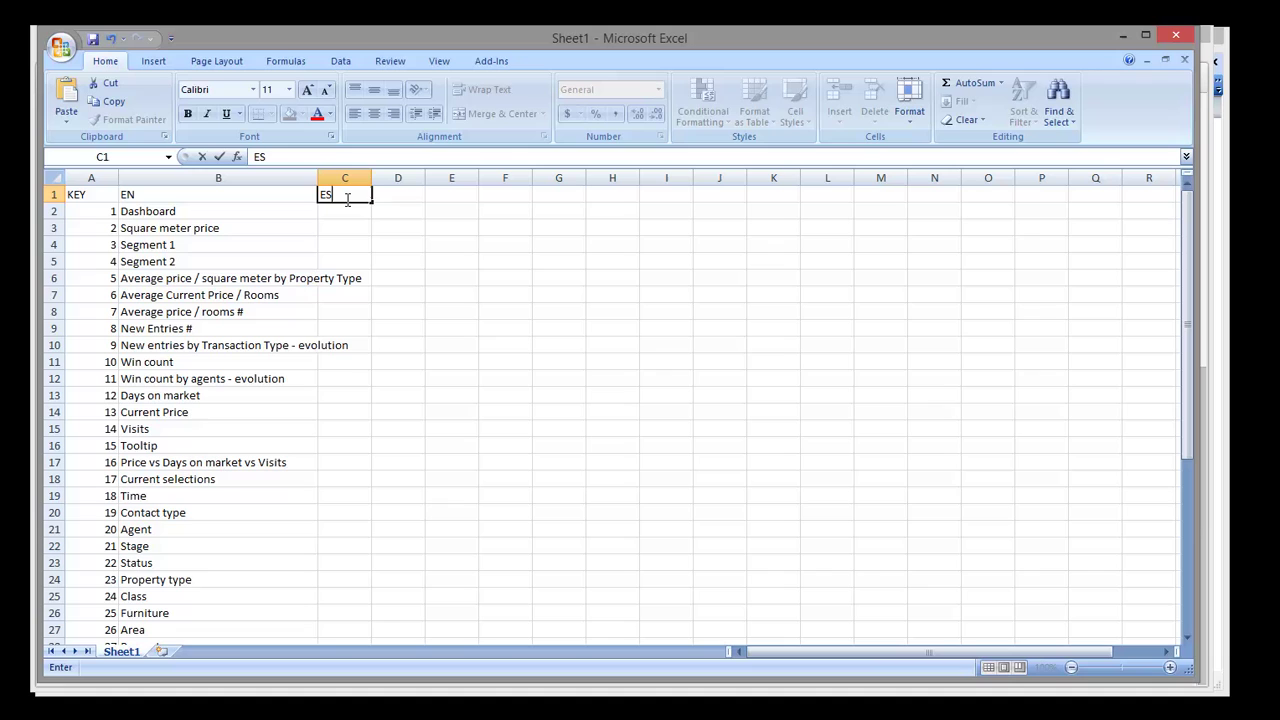
{"action": "key", "text": "Return"}
{"action": "key", "text": "ctrl+v"}
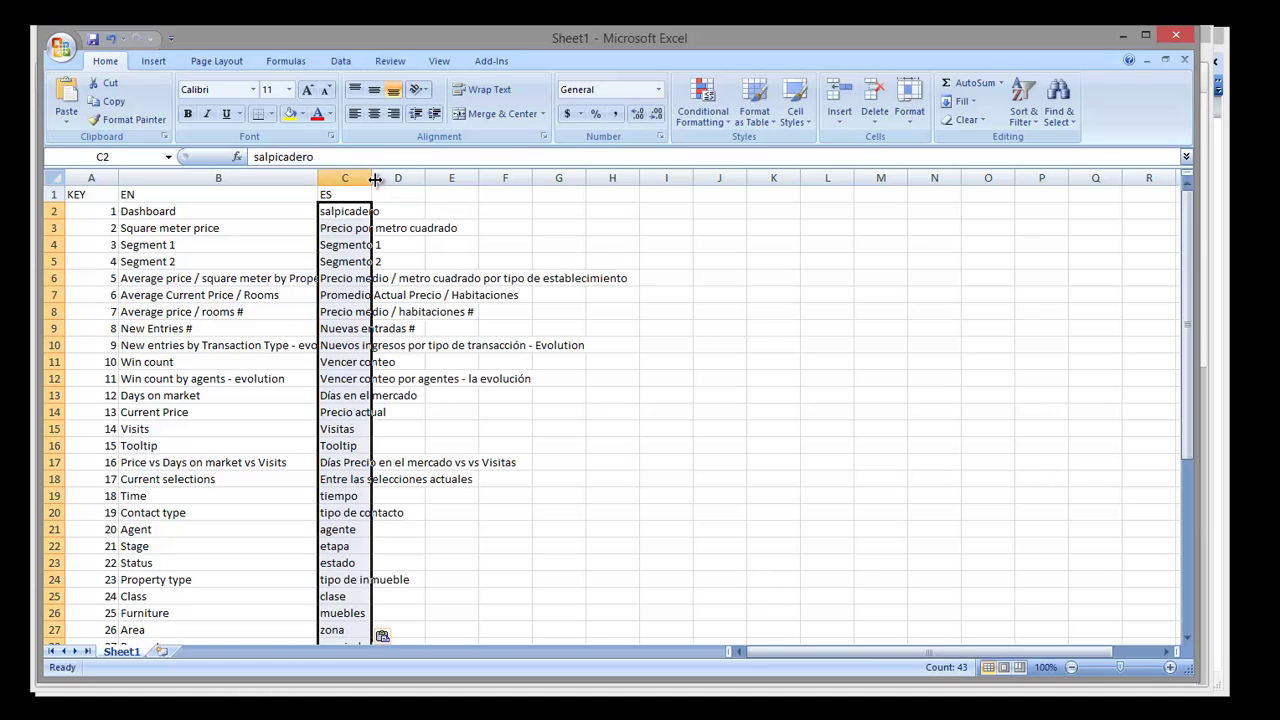
{"action": "left_click_drag", "start_coordinate": [371, 179], "coordinate": [596, 185]}
{"action": "left_click", "coordinate": [622, 194]}
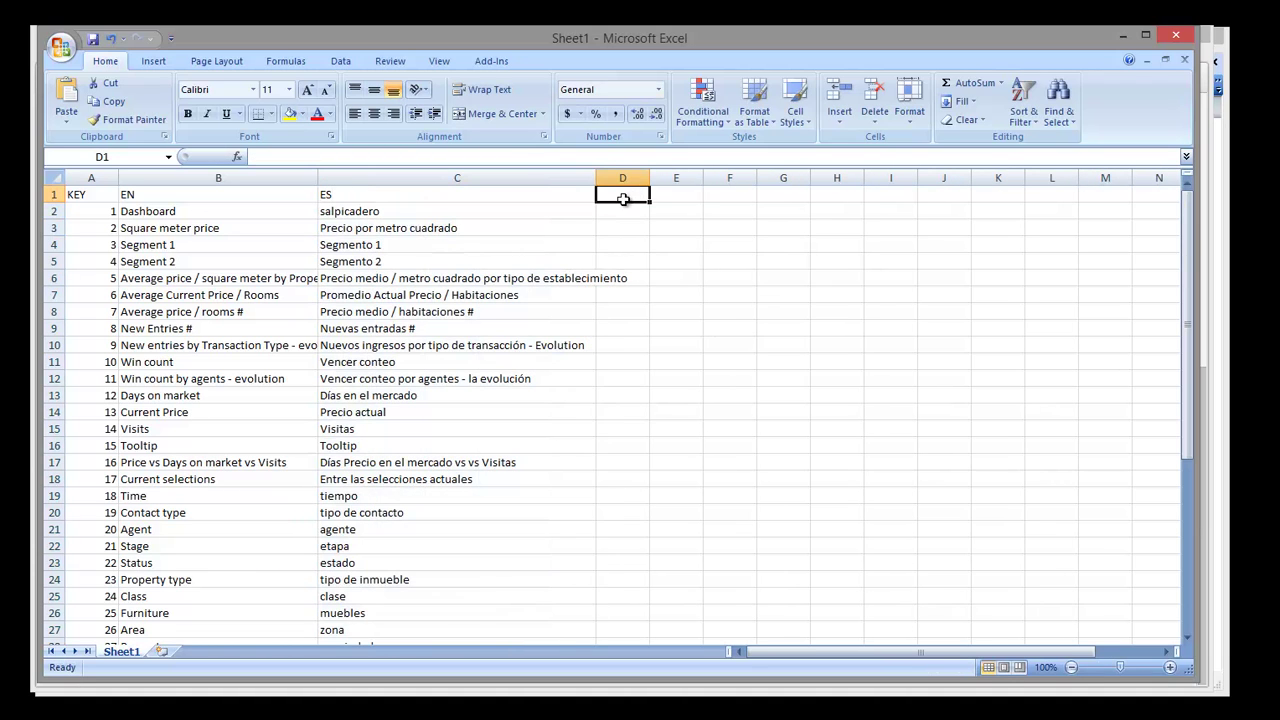
{"action": "type", "text": "FR"}
{"action": "key", "text": "Return"}
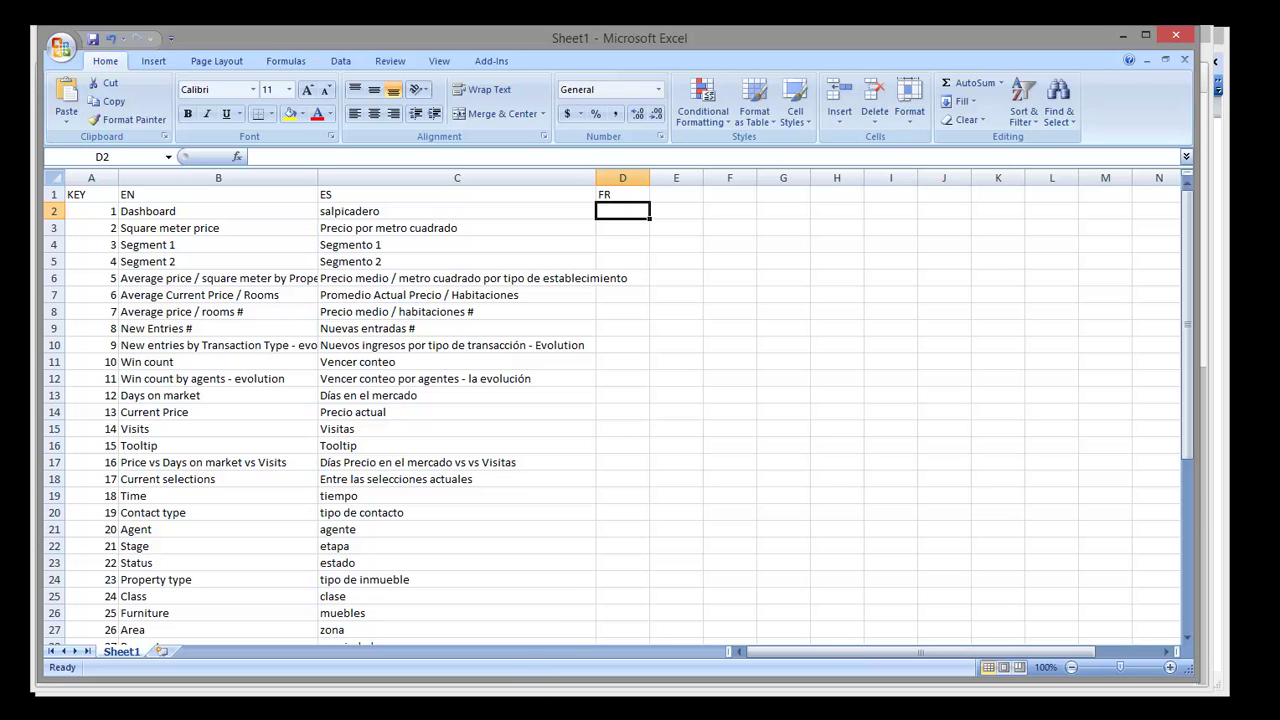
Switch Google Translate's output to French and copy the full French translation
{"action": "key", "text": "alt+Tab"}
{"action": "scroll", "coordinate": [586, 543], "scroll_direction": "up", "scroll_amount": 5}
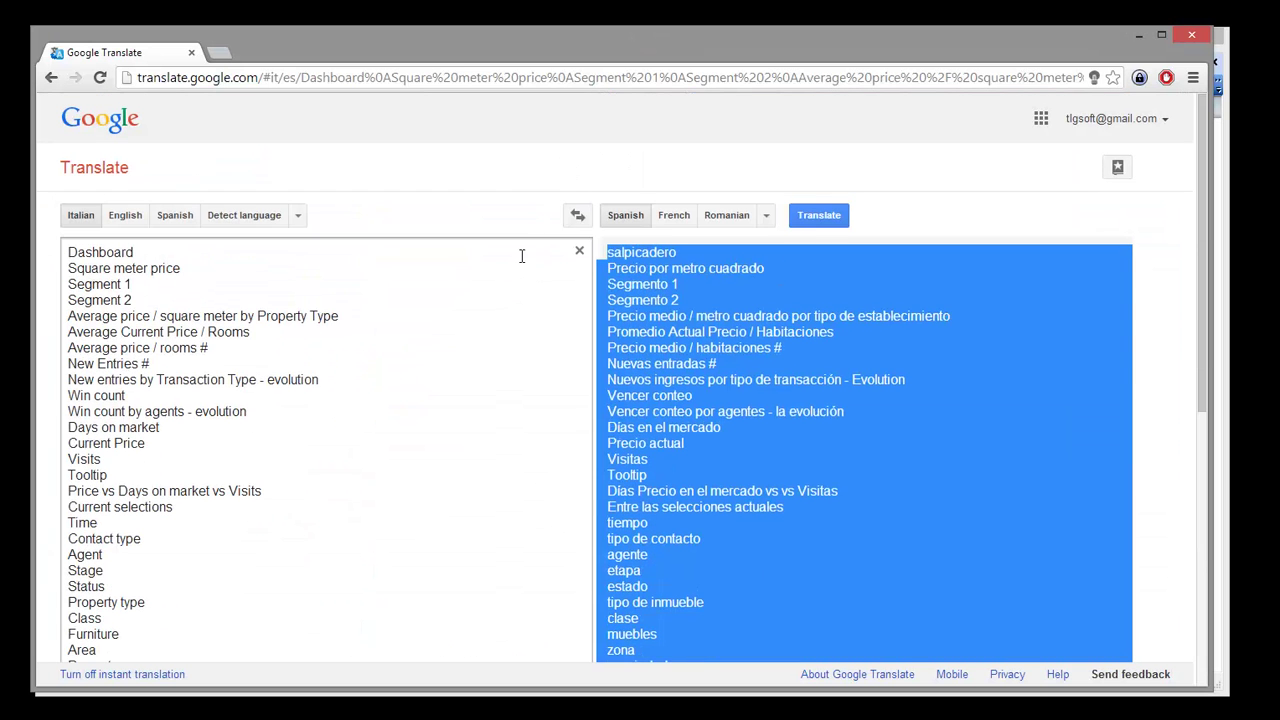
{"action": "left_click", "coordinate": [673, 215]}
{"action": "scroll", "coordinate": [660, 400], "scroll_direction": "down", "scroll_amount": 5}
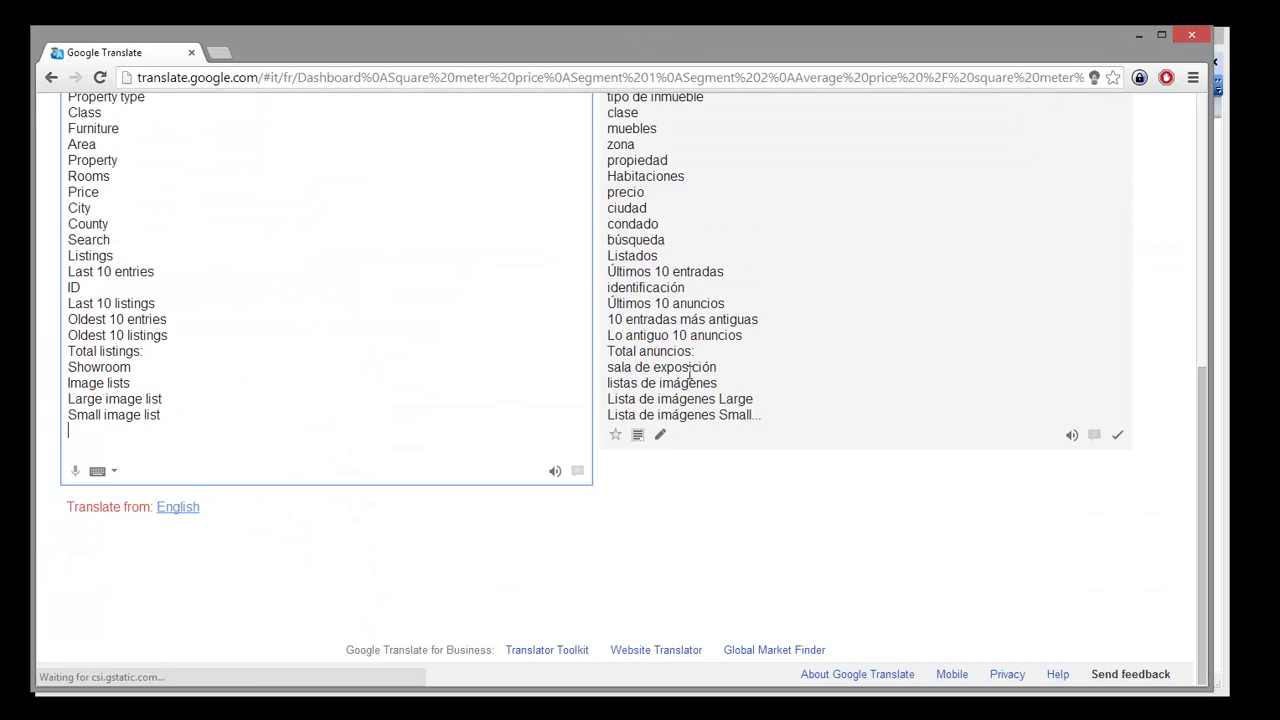
{"action": "left_click", "coordinate": [637, 435]}
{"action": "key", "text": "alt+Tab"}
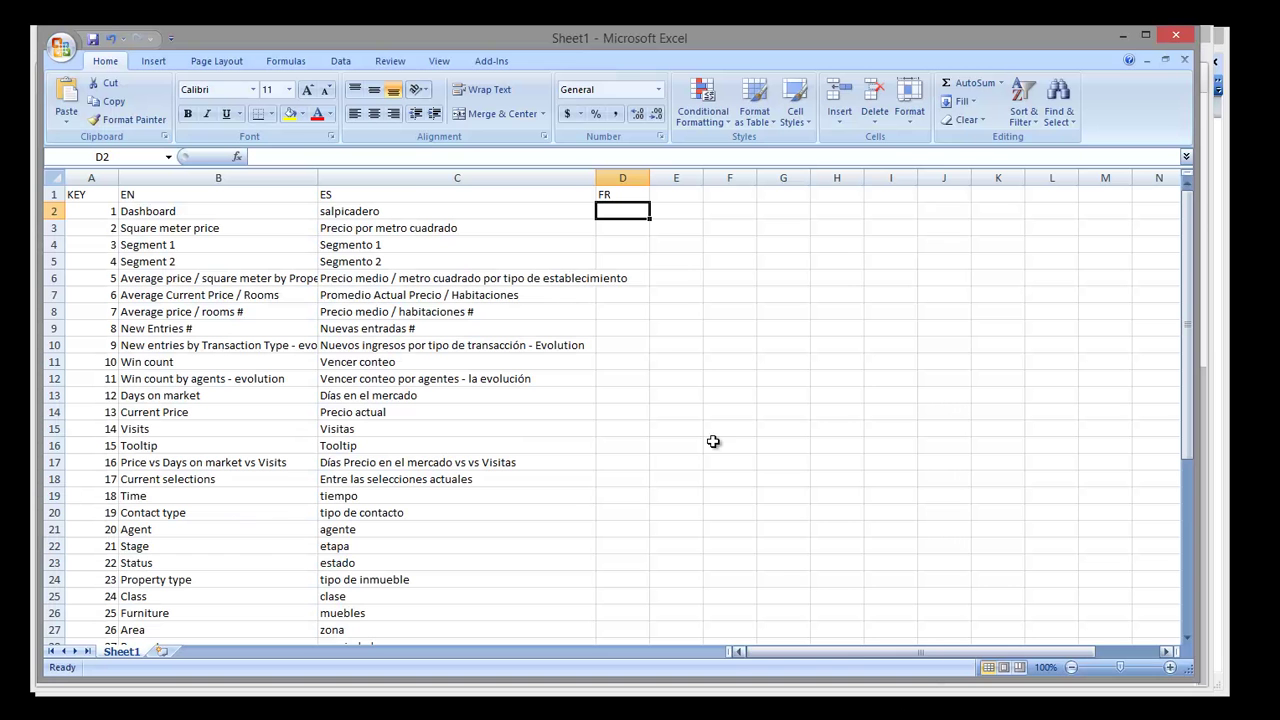
Paste French labels into column D and save as lang.xls (Excel 97-2003) in D:\QVPlus, replacing it
{"action": "key", "text": "ctrl+v"}
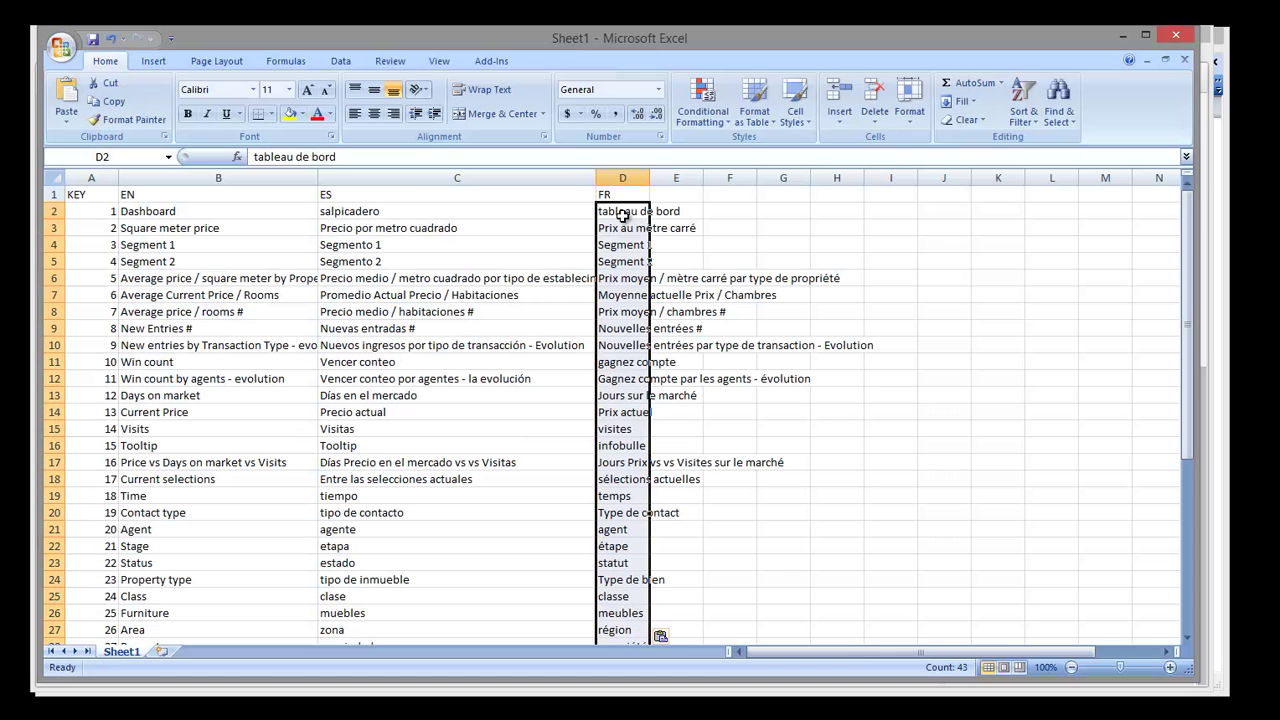
{"action": "left_click", "coordinate": [160, 211]}
{"action": "key", "text": "ctrl+s"}
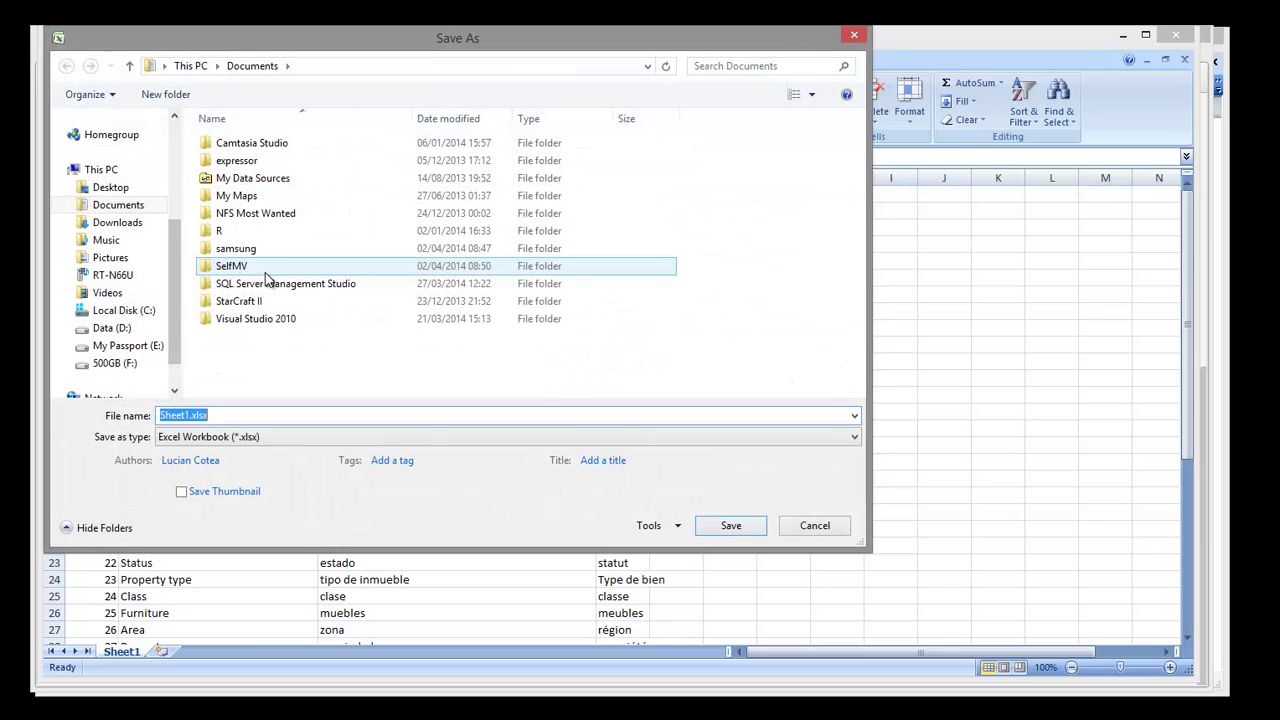
{"action": "left_click", "coordinate": [111, 328]}
{"action": "double_click", "coordinate": [218, 161]}
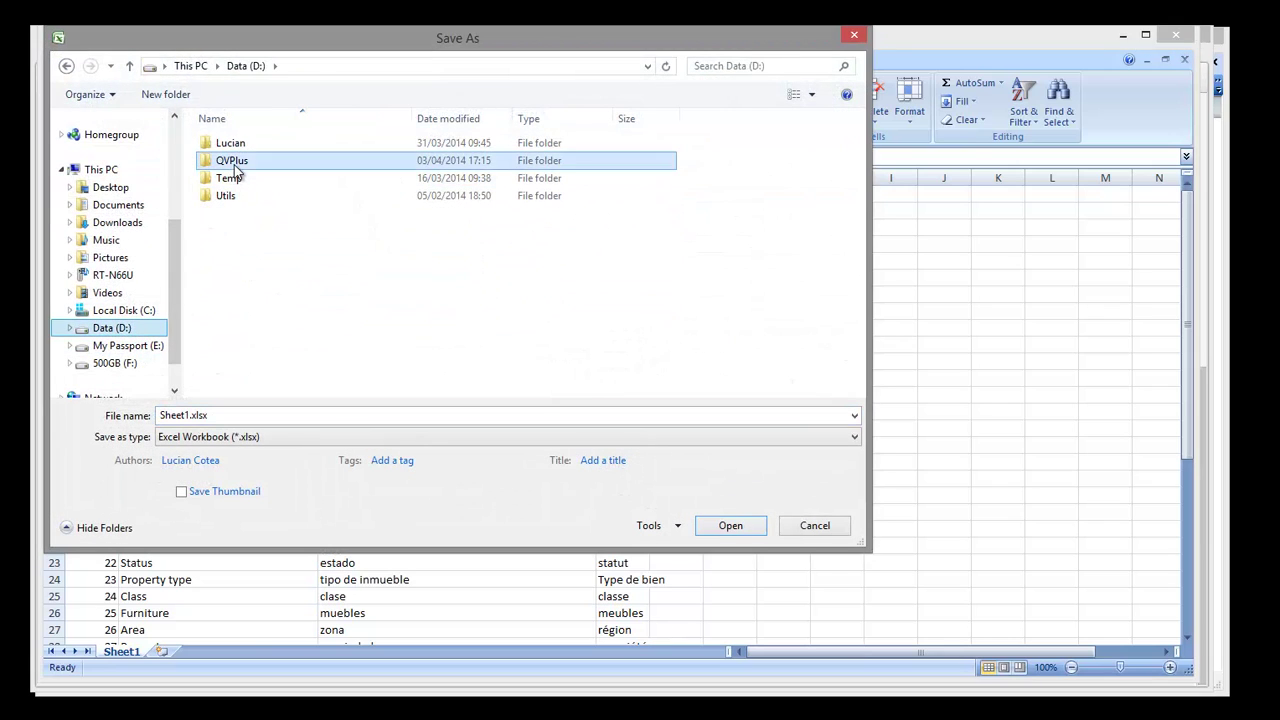
{"action": "left_click", "coordinate": [228, 437]}
{"action": "left_click", "coordinate": [230, 157]}
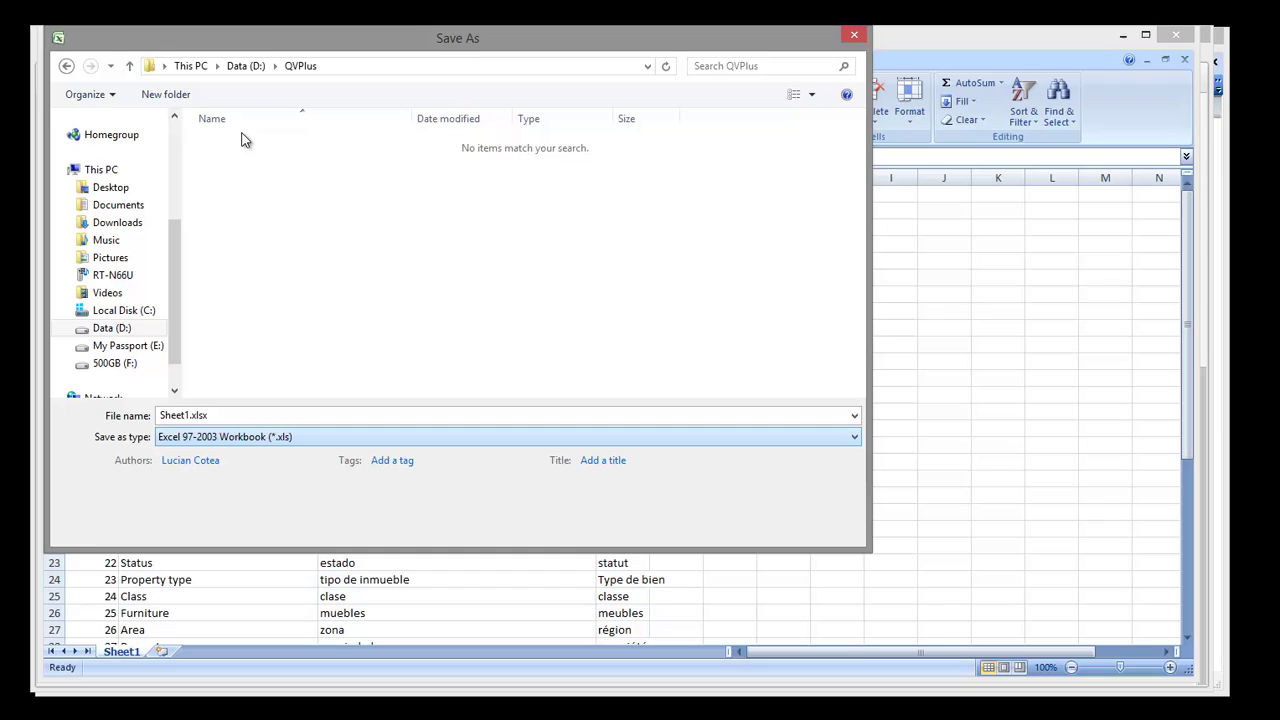
{"action": "left_click", "coordinate": [232, 145]}
{"action": "double_click", "coordinate": [232, 145]}
{"action": "left_click", "coordinate": [647, 379]}
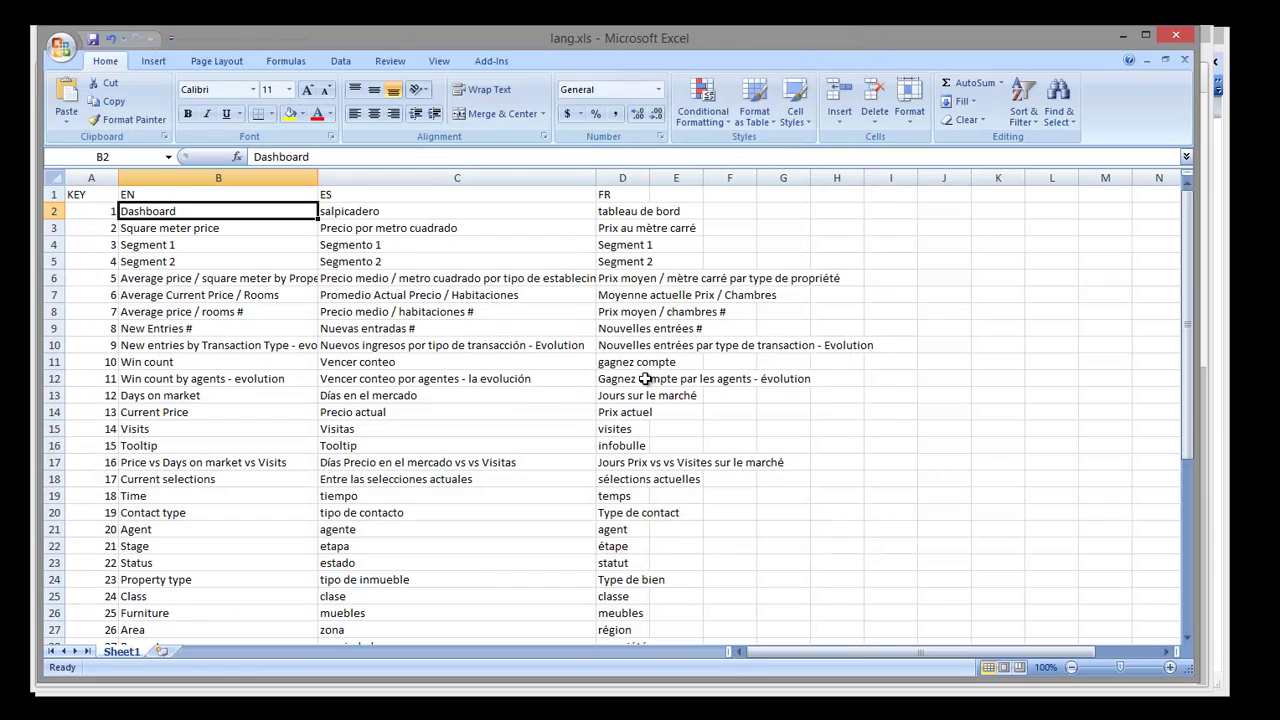
Close Excel, minimize Chrome, and open QlikView's load script with blank lines at the end
{"action": "left_click", "coordinate": [1176, 37]}
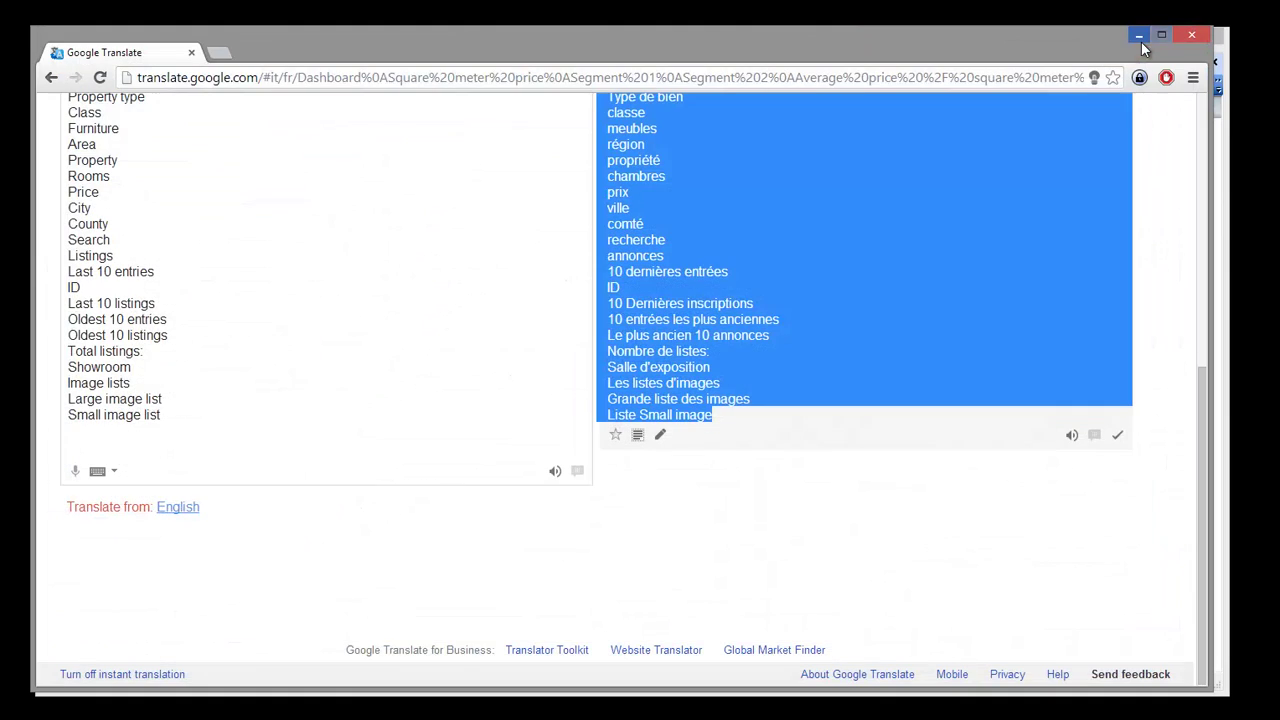
{"action": "left_click", "coordinate": [1139, 37]}
{"action": "left_click", "coordinate": [710, 642]}
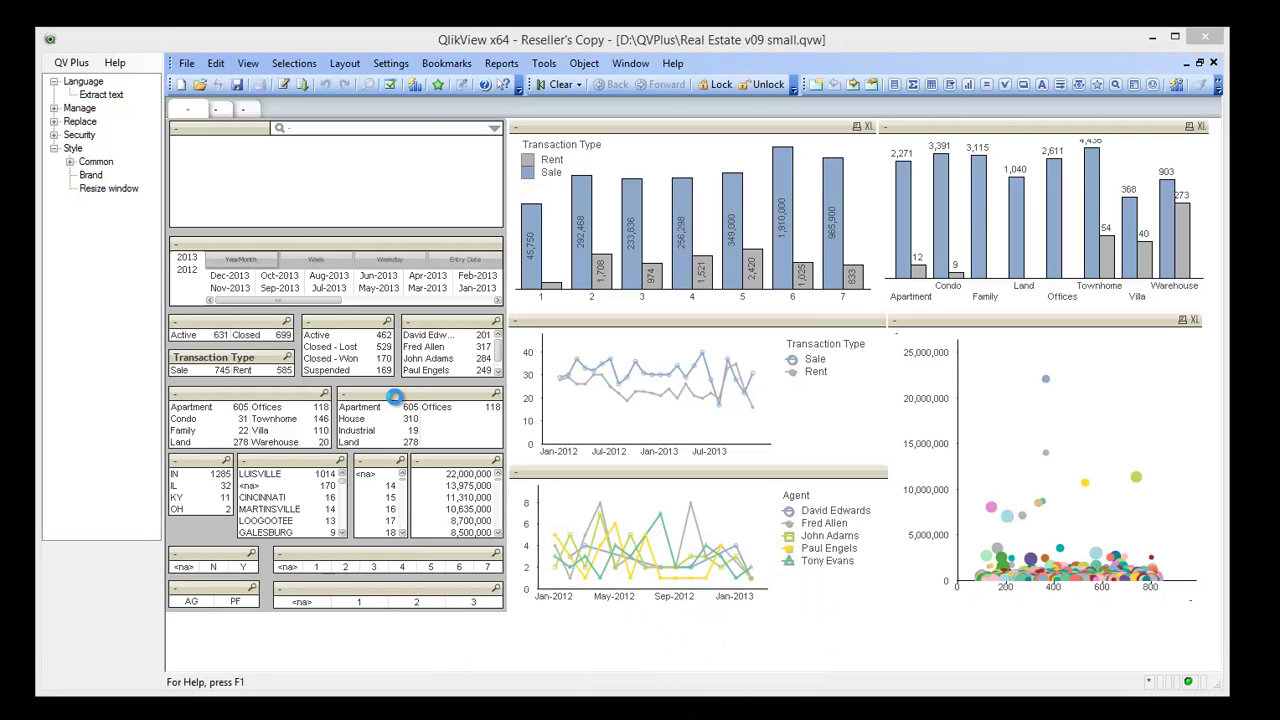
{"action": "key", "text": "ctrl+e"}
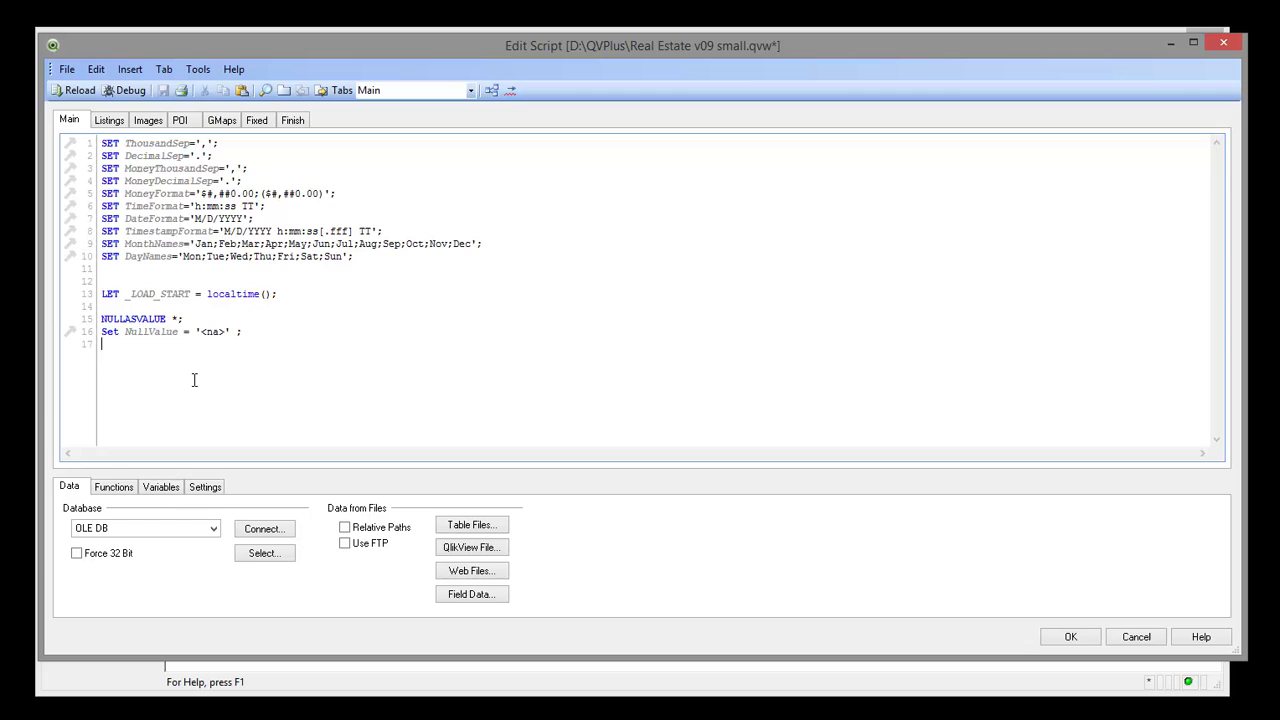
{"action": "key", "text": "Return"}
{"action": "key", "text": "Return"}
{"action": "key", "text": "Up"}
Insert a LOAD of lang.xls via Table Files and add a 'Translation:' label with ADD prefix
{"action": "left_click", "coordinate": [448, 525]}
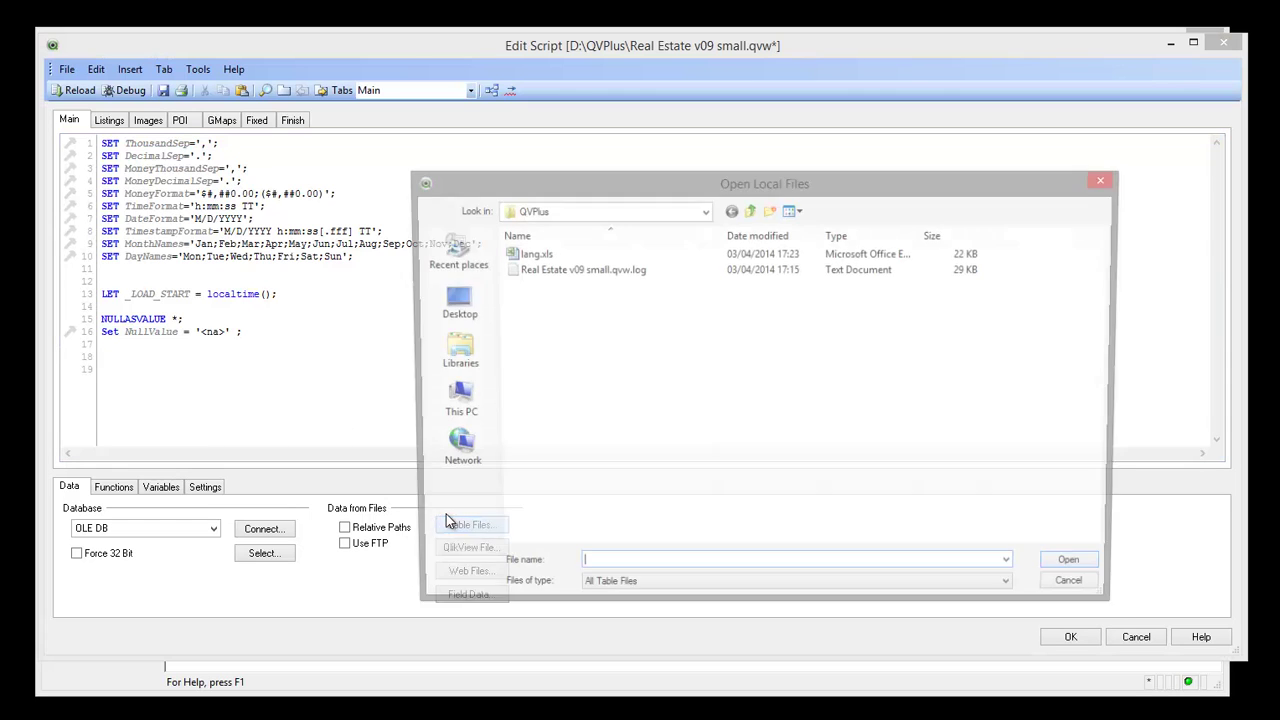
{"action": "left_click", "coordinate": [529, 257]}
{"action": "double_click", "coordinate": [529, 257]}
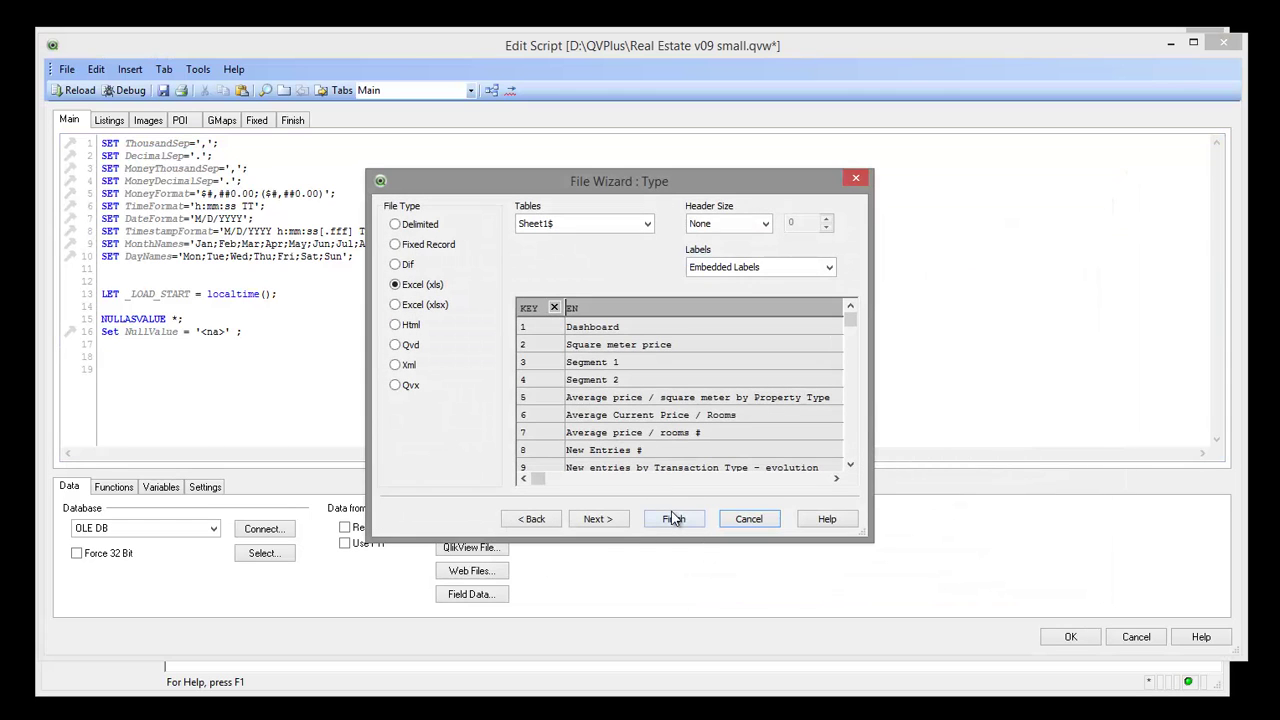
{"action": "left_click", "coordinate": [671, 517]}
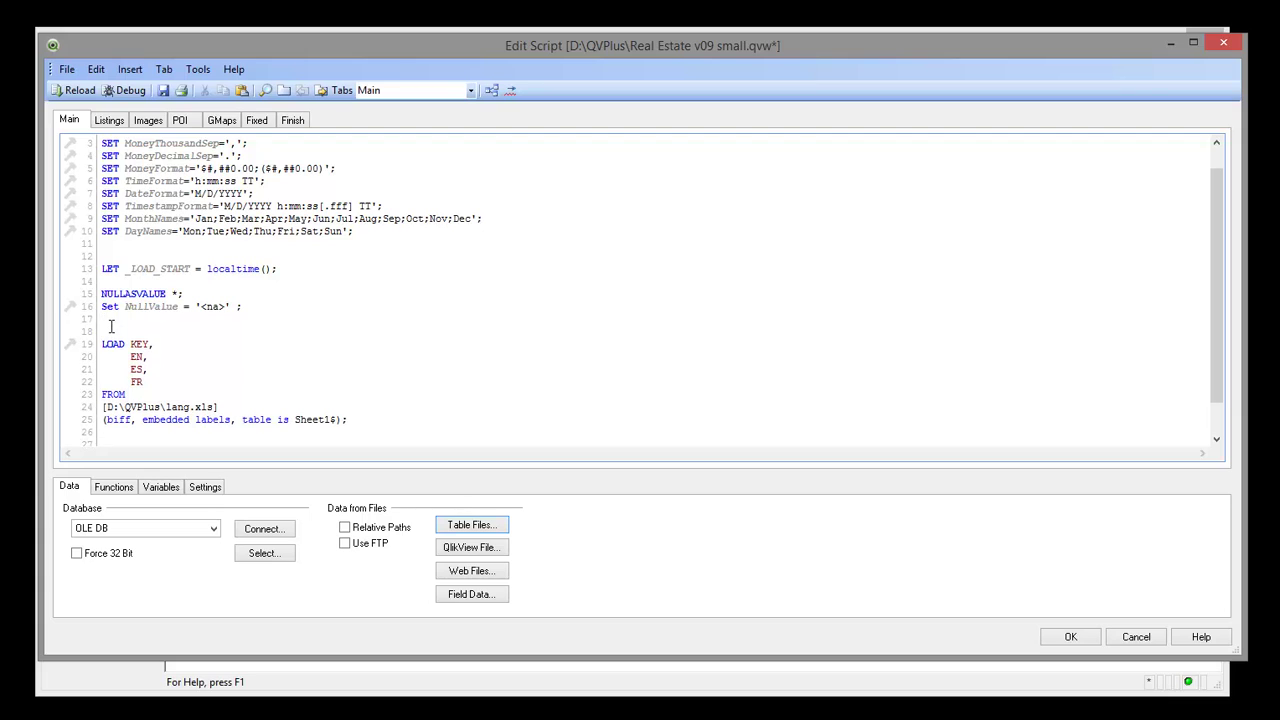
{"action": "key", "text": "Return"}
{"action": "key", "text": "Up"}
{"action": "type", "text": "Tes"}
{"action": "type", "text": "nslation"}
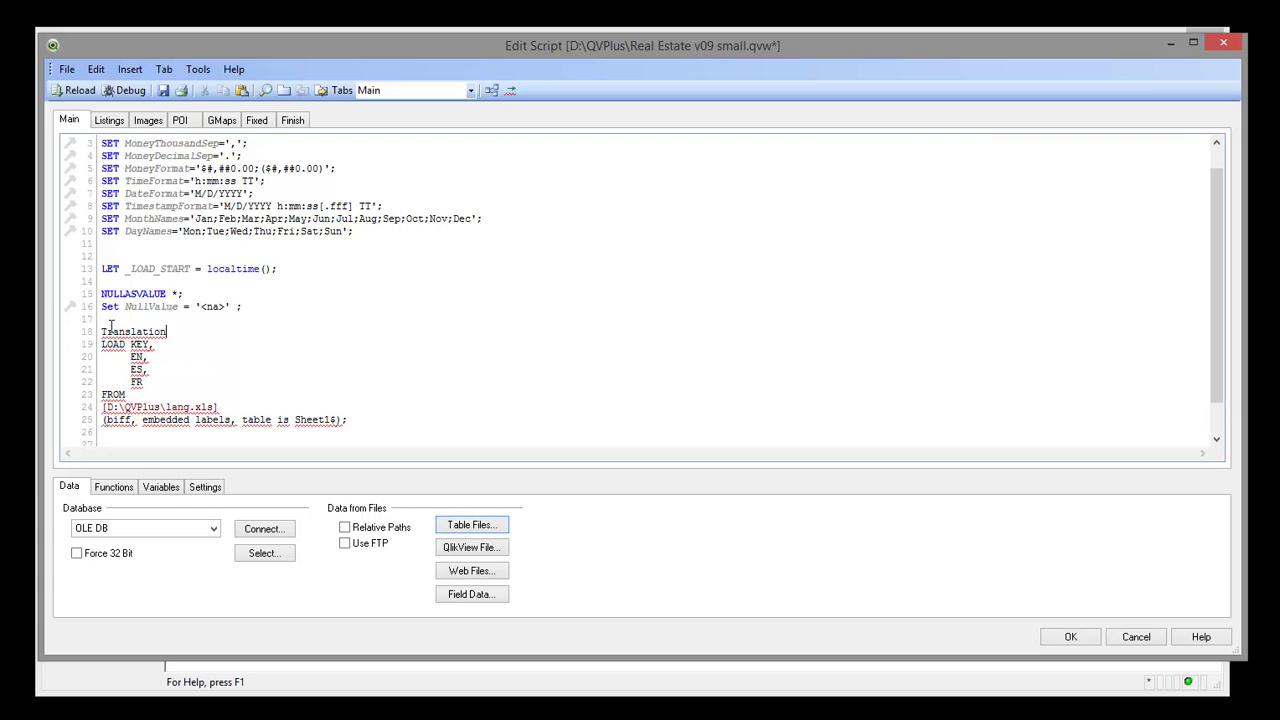
{"action": "type", "text": ":"}
{"action": "type", "text": "ADD"}
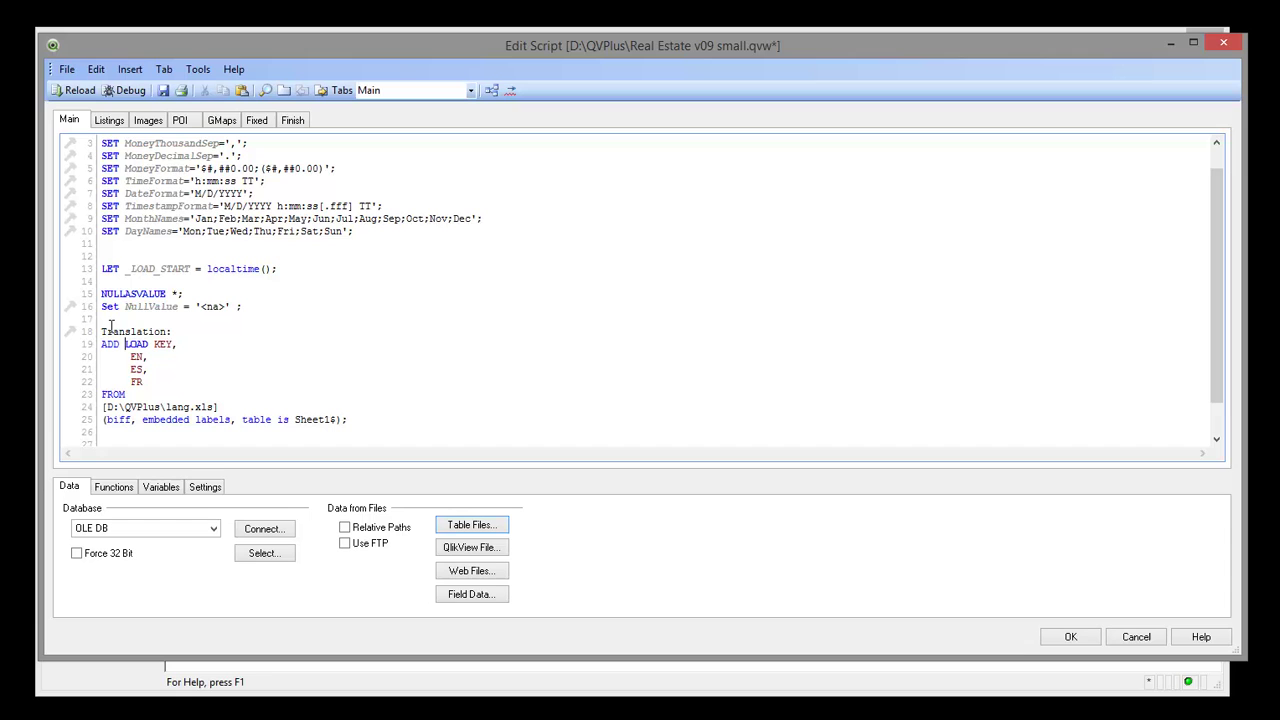
Keep the script changes and run File > Partial Reload to load the Translation table
{"action": "left_click", "coordinate": [1067, 636]}
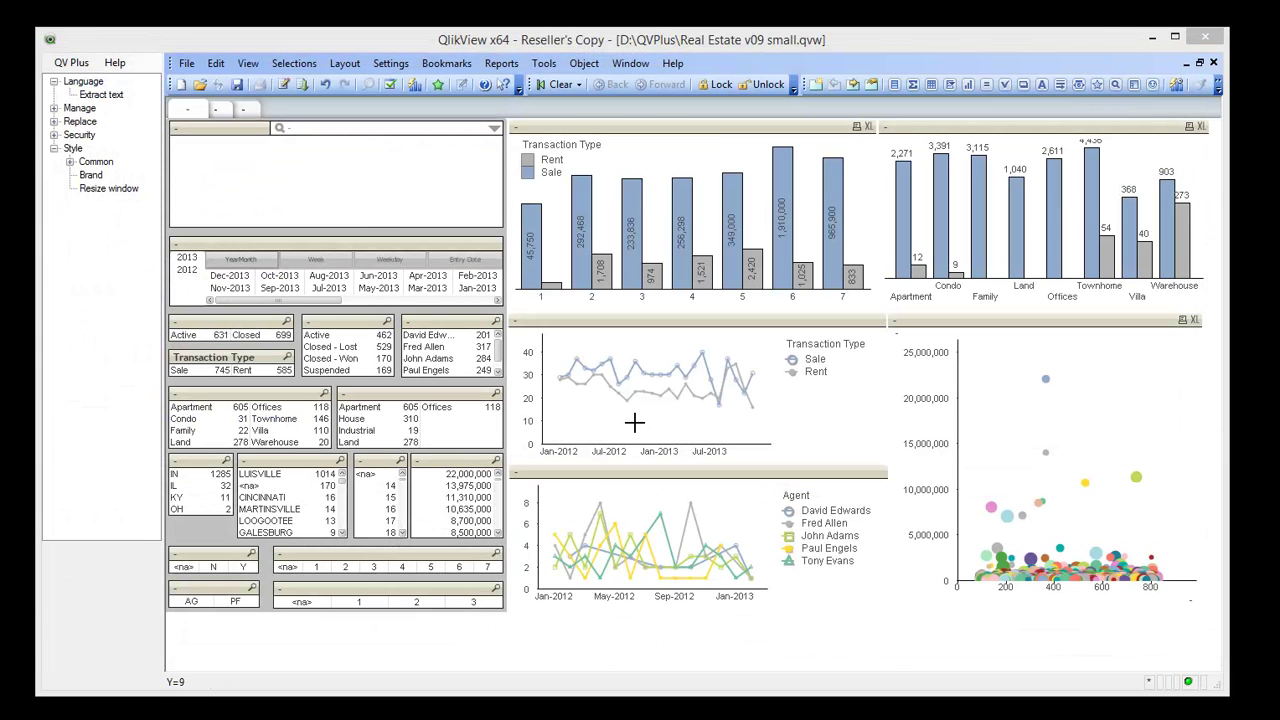
{"action": "left_click", "coordinate": [186, 63]}
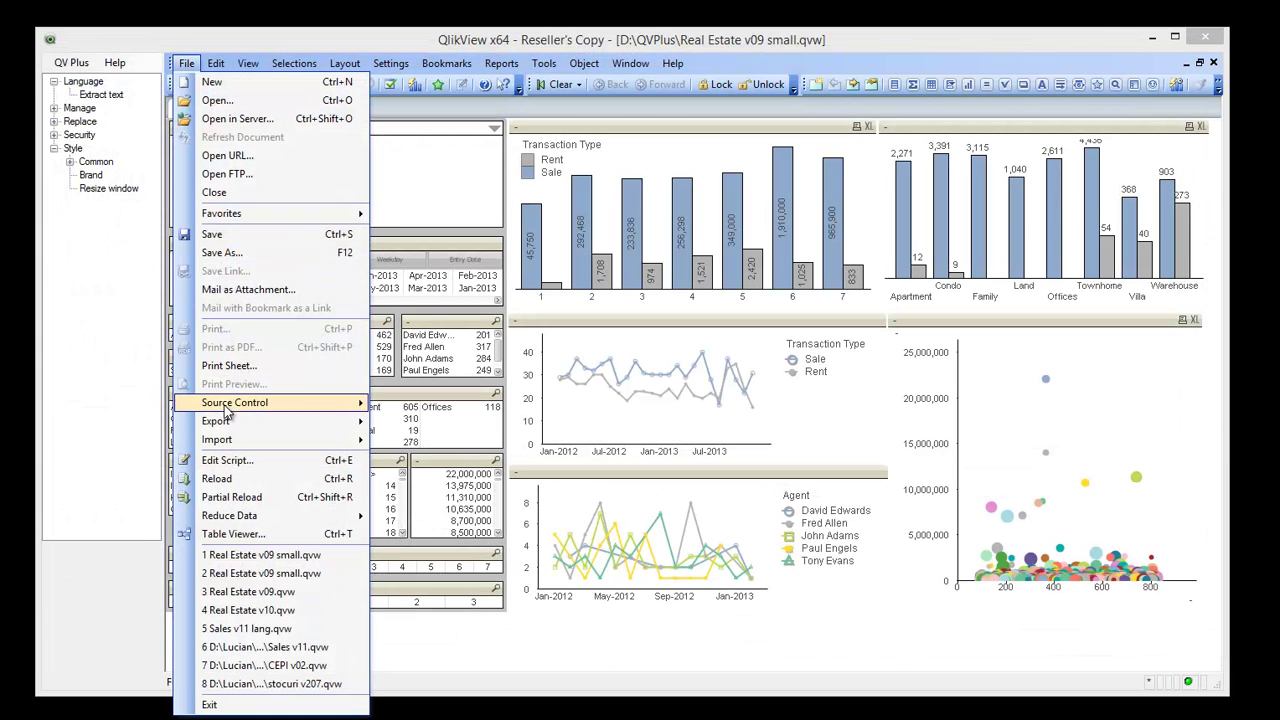
{"action": "left_click", "coordinate": [226, 497]}
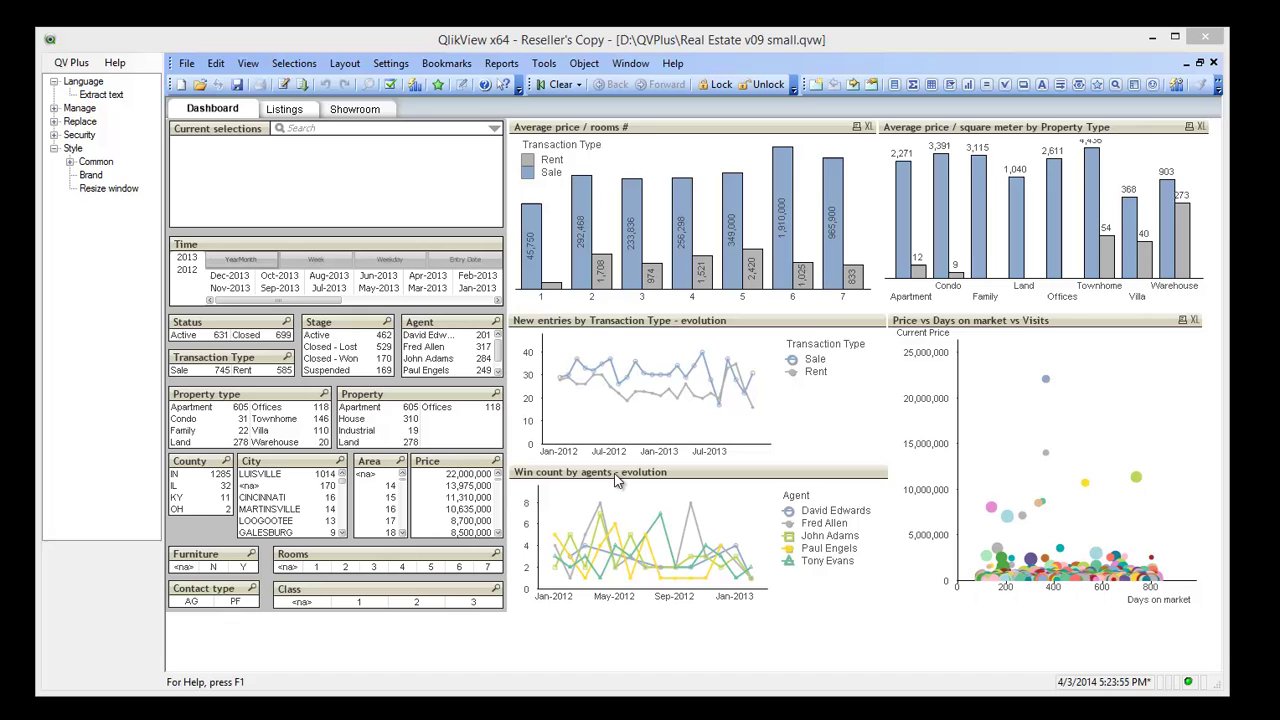
Add an input box for vLanguage labelled 'Language' and place it below the Class list box
{"action": "right_click", "coordinate": [506, 640]}
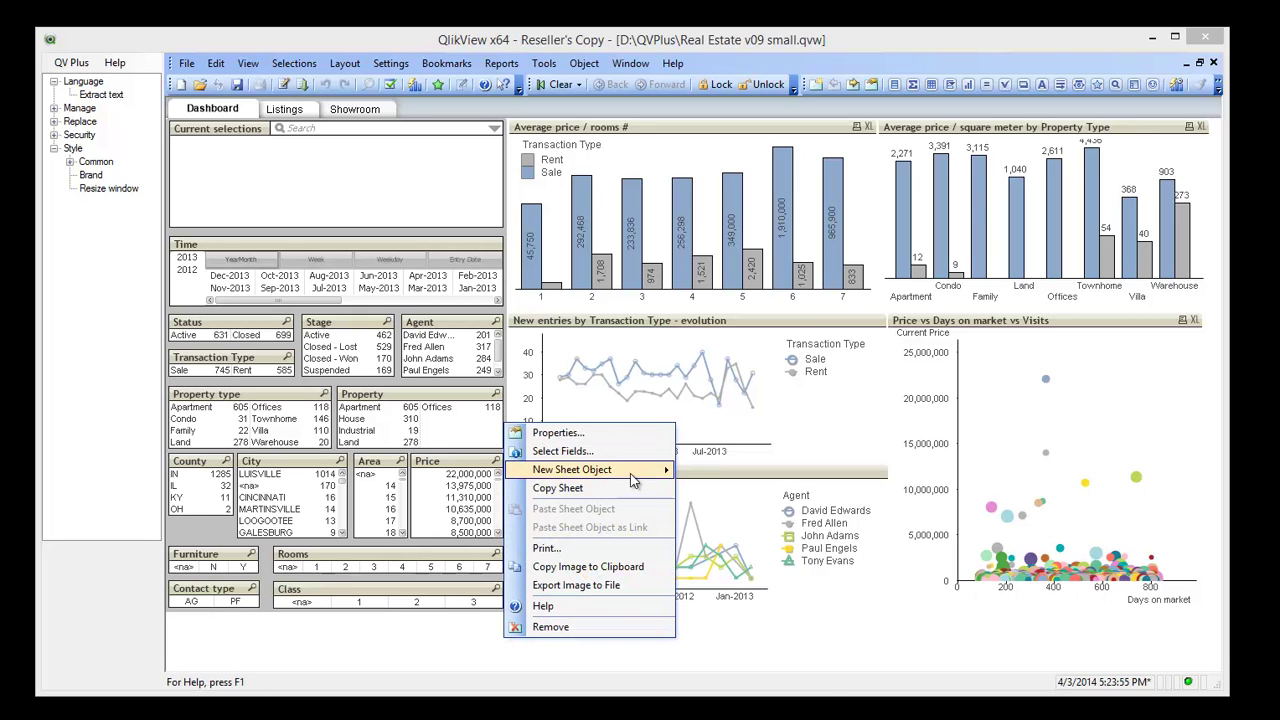
{"action": "mouse_move", "coordinate": [640, 472]}
{"action": "left_click", "coordinate": [737, 530]}
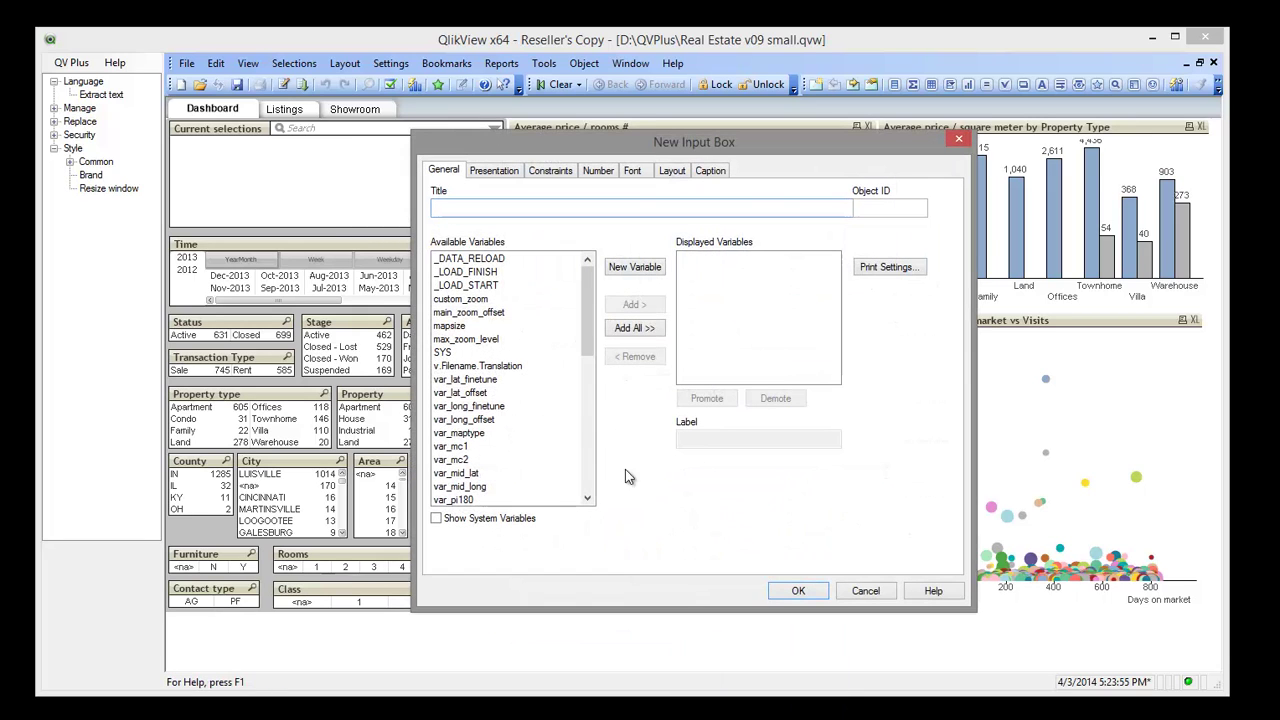
{"action": "left_click_drag", "start_coordinate": [588, 268], "coordinate": [590, 495]}
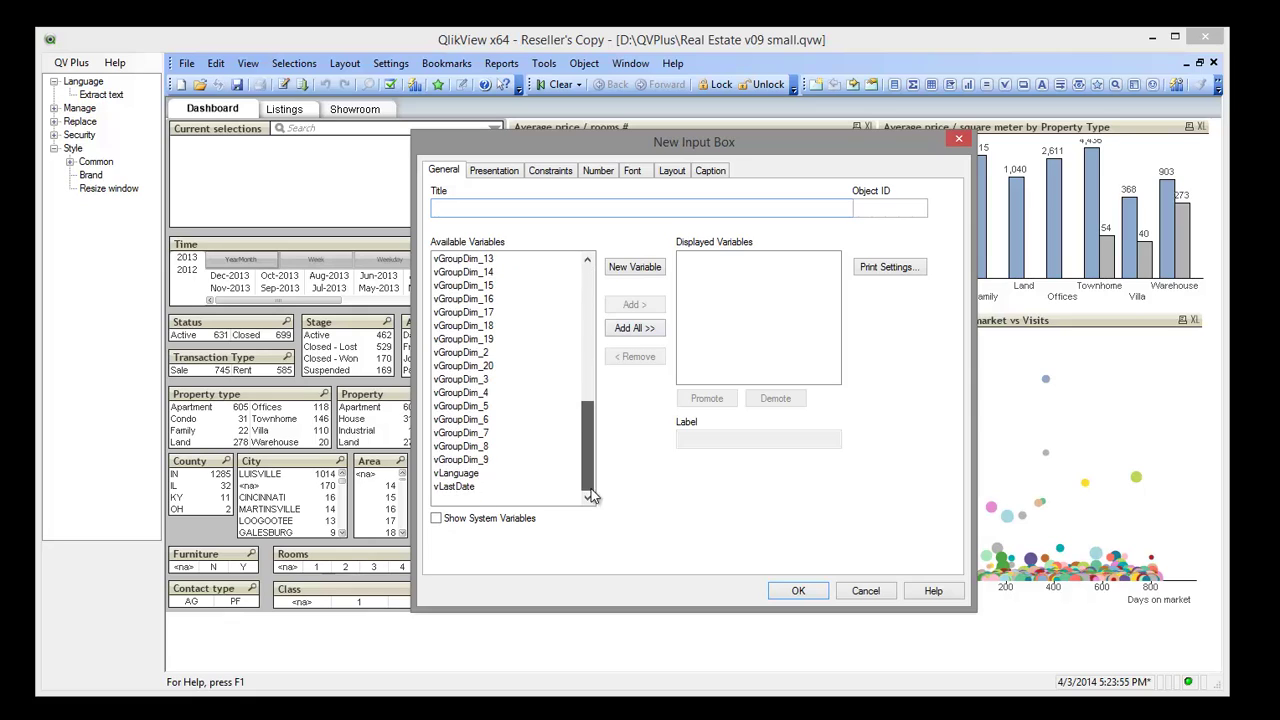
{"action": "double_click", "coordinate": [456, 472]}
{"action": "left_click", "coordinate": [706, 262]}
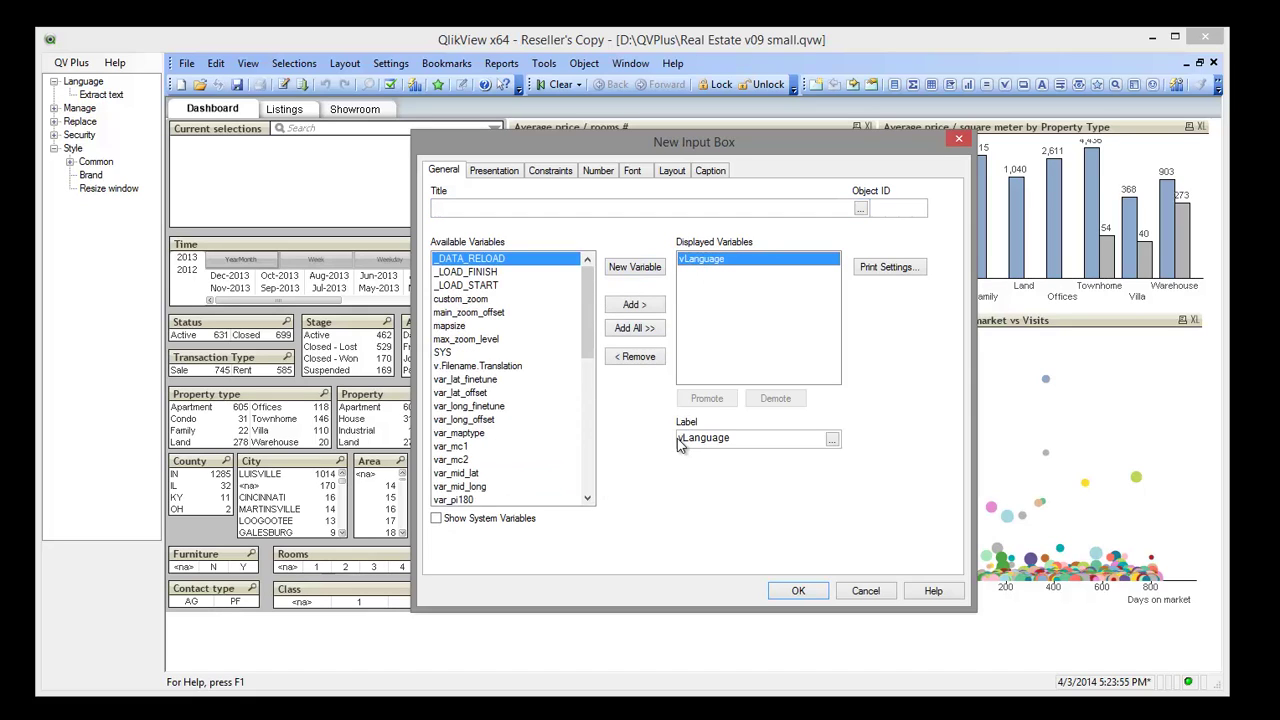
{"action": "left_click", "coordinate": [678, 440]}
{"action": "key", "text": "Delete"}
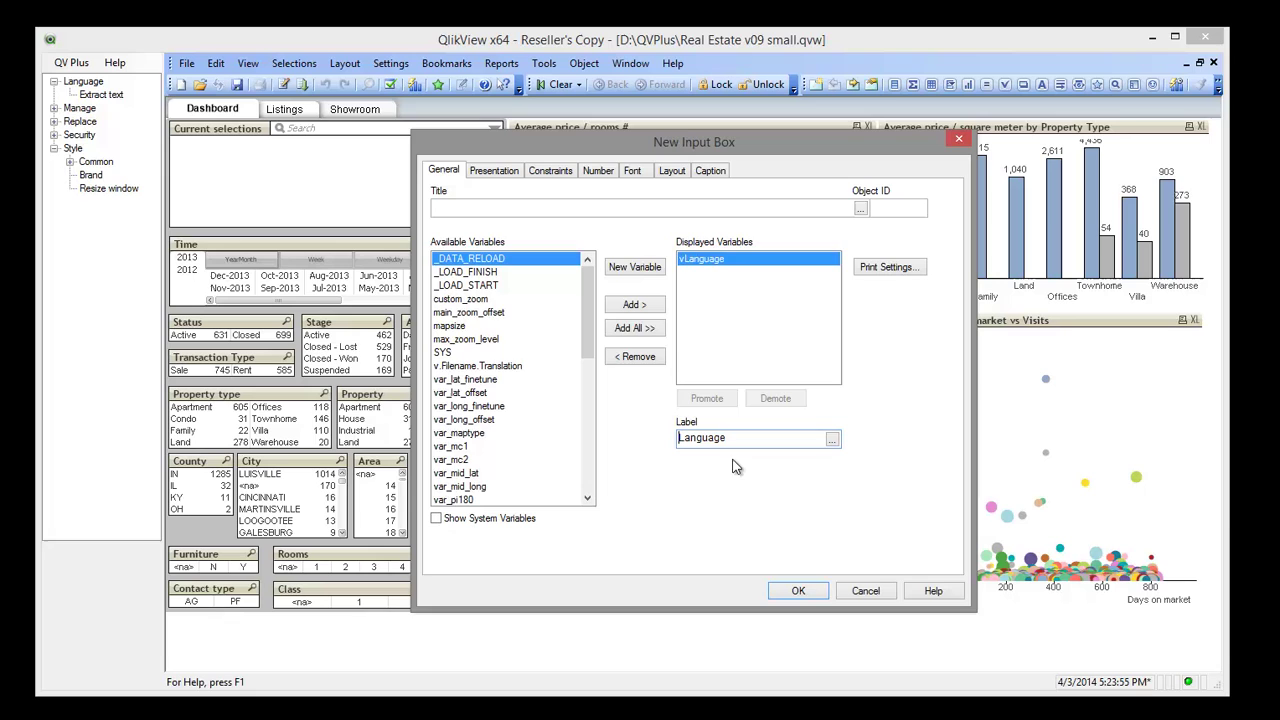
{"action": "left_click", "coordinate": [798, 590]}
{"action": "left_click_drag", "start_coordinate": [514, 655], "coordinate": [350, 631]}
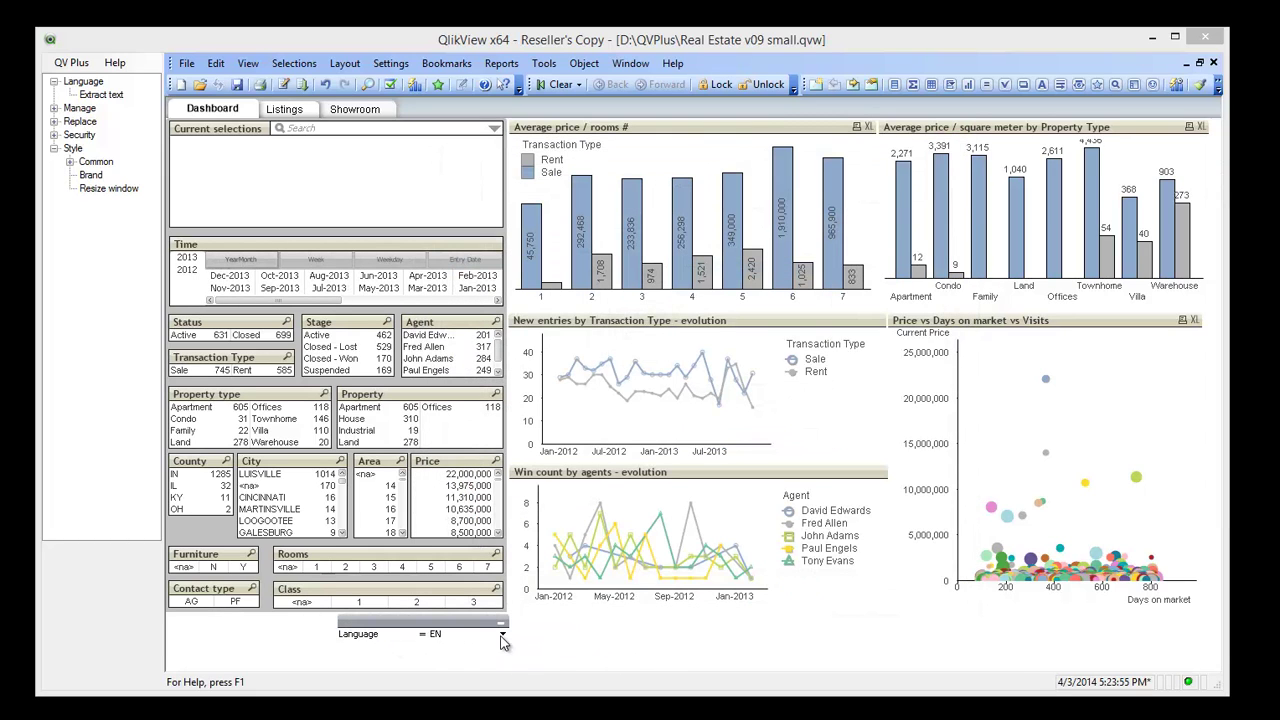
{"action": "left_click", "coordinate": [503, 636]}
{"action": "left_click", "coordinate": [448, 651]}
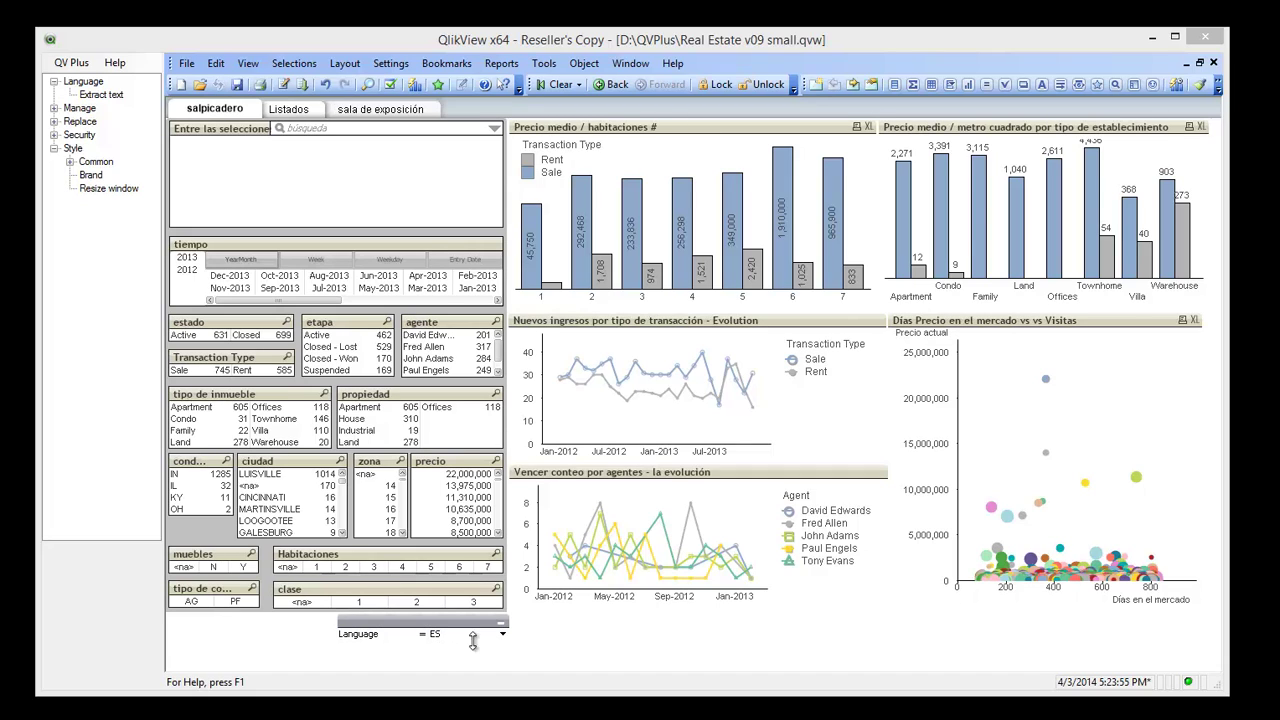
{"action": "left_click", "coordinate": [503, 636]}
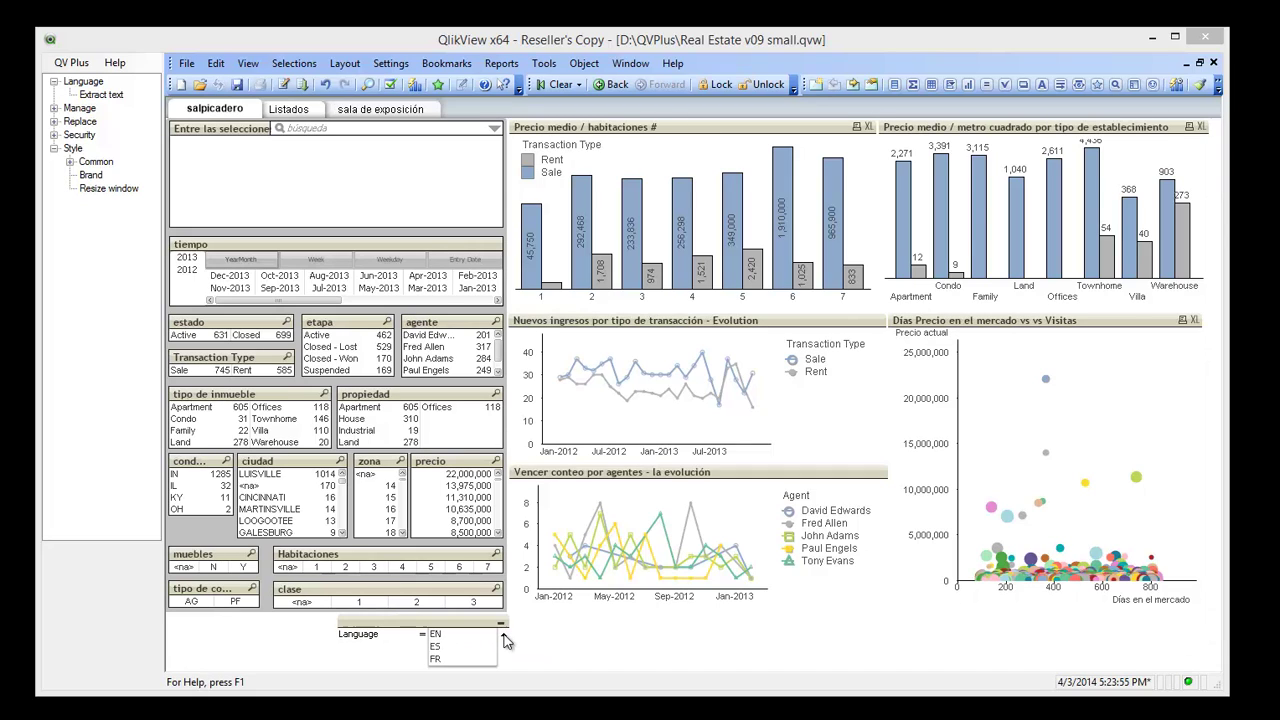
{"action": "left_click", "coordinate": [438, 659]}
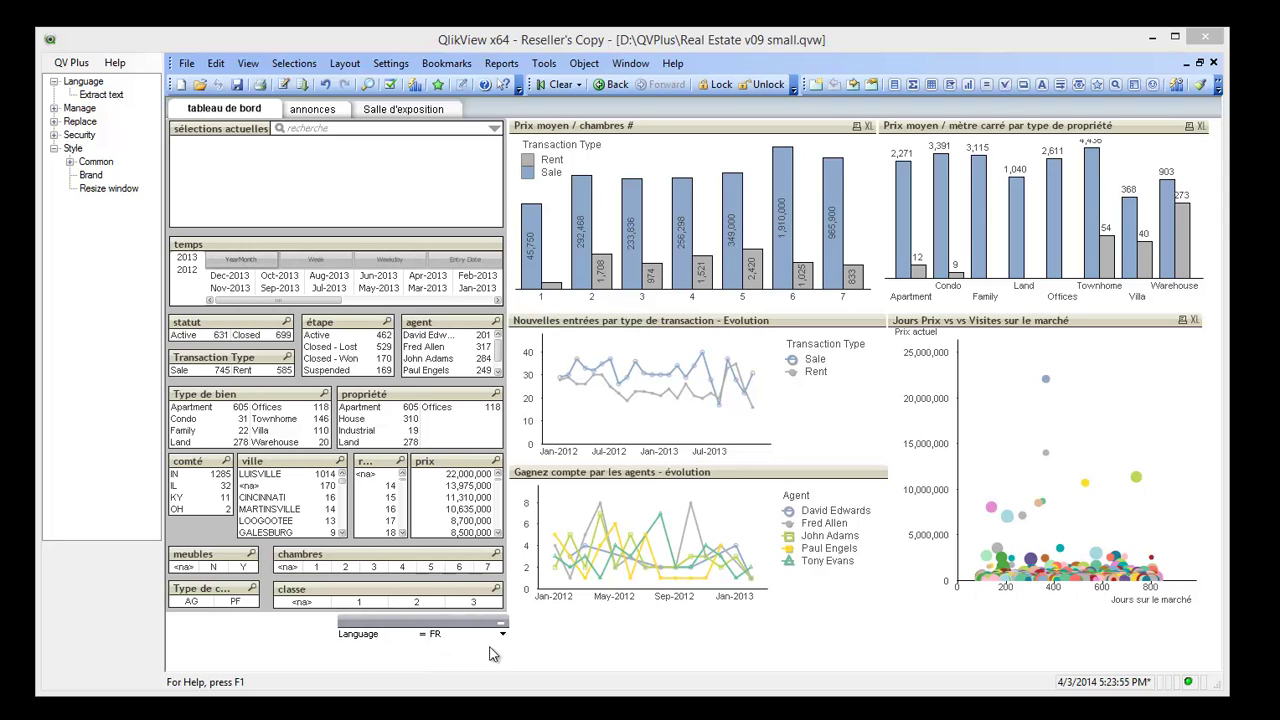
{"action": "left_click", "coordinate": [503, 634]}
{"action": "left_click", "coordinate": [437, 634]}
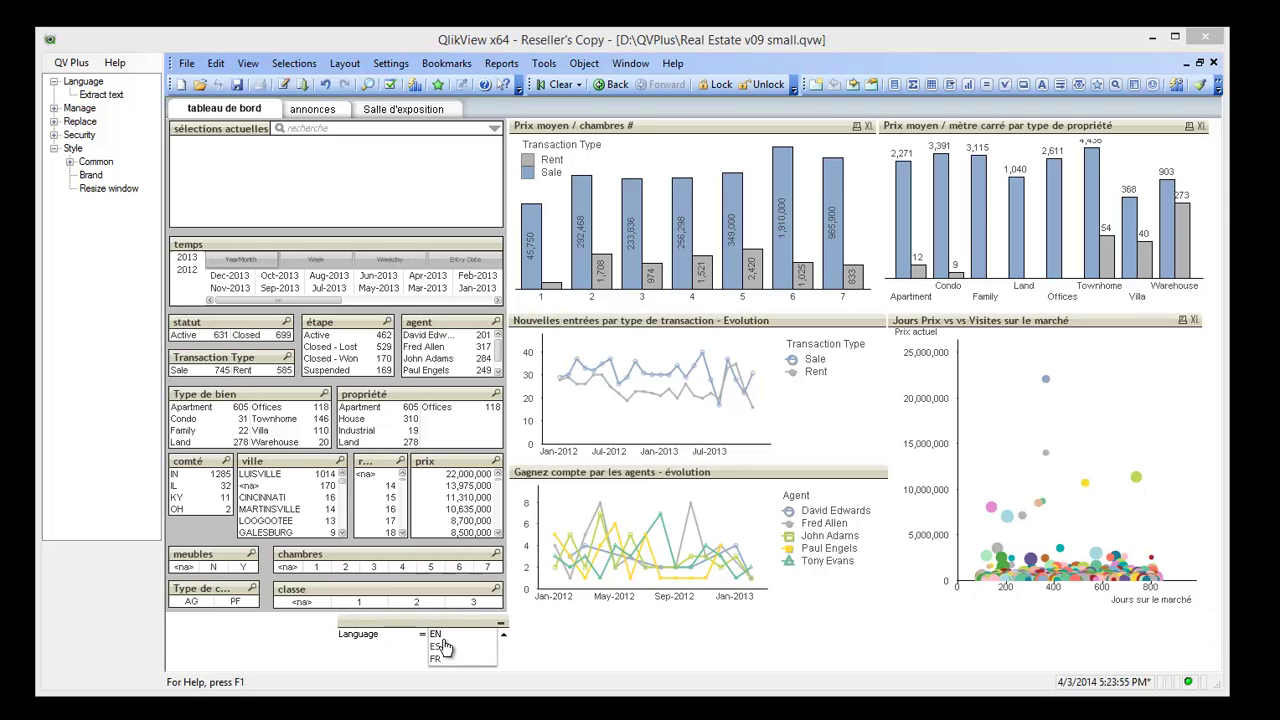